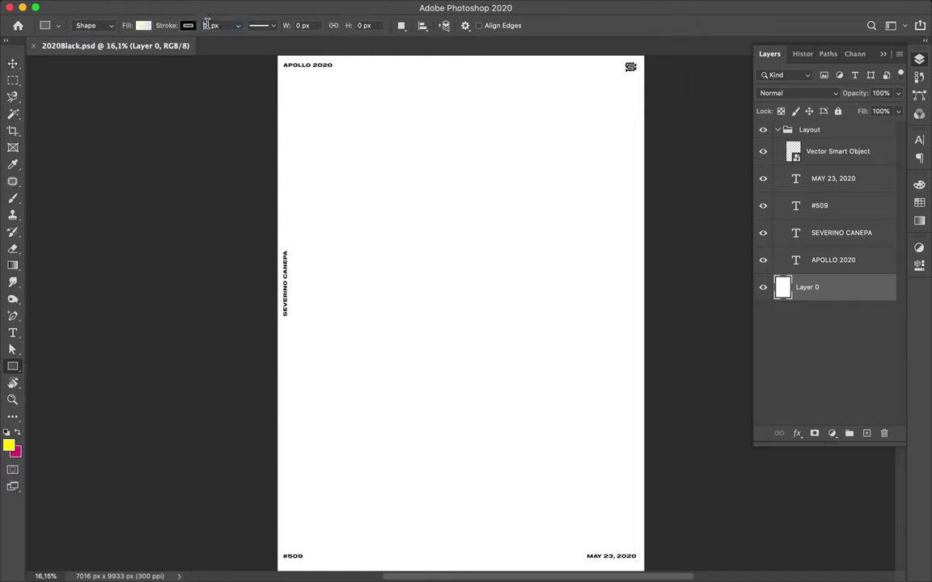
# Draw a white-filled, black-outlined rectangle over the left middle of the poster.
pyautogui.moveTo(250, 199); pyautogui.dragTo(439, 363)
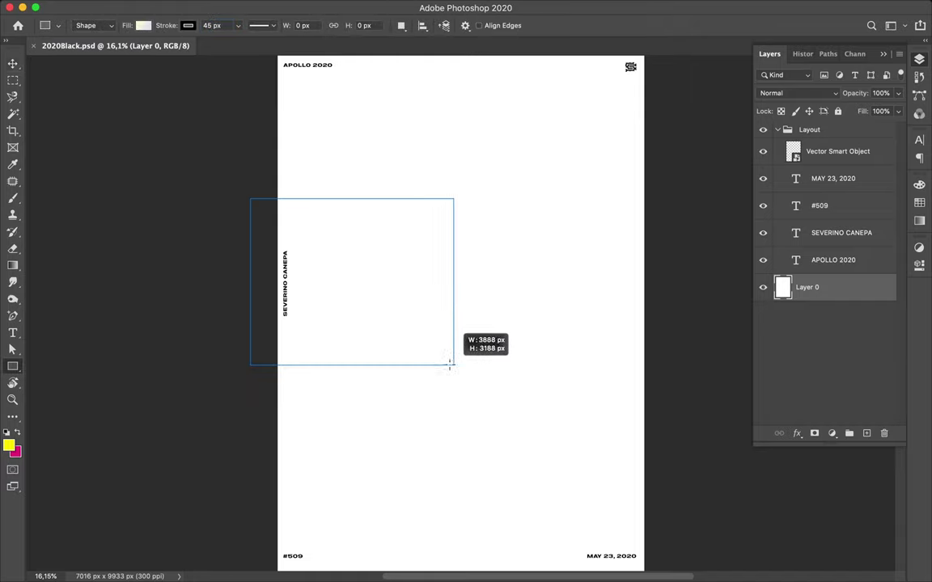
pyautogui.press('v')
pyautogui.press('a')
pyautogui.click(194, 25)
pyautogui.click(137, 46)
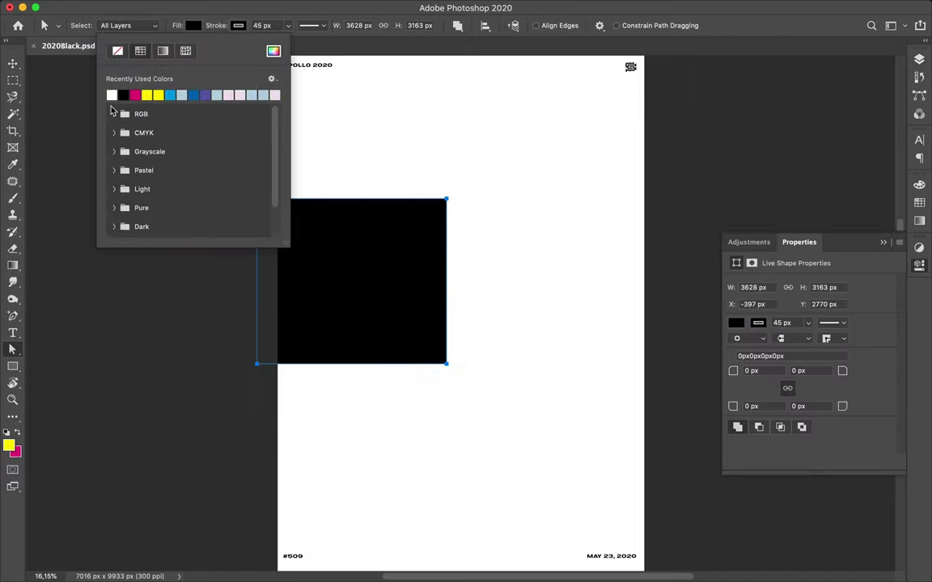
pyautogui.click(113, 94)
pyautogui.press('v')
pyautogui.moveTo(418, 187)
pyautogui.mouseDown()
pyautogui.moveTo(423, 213)
pyautogui.moveTo(412, 213)
pyautogui.moveTo(609, 156)
pyautogui.moveTo(677, 152)
pyautogui.mouseUp()
# Transform a rectangle copy into a full-height strip along the right edge.
pyautogui.scroll(-1, 437, 194)
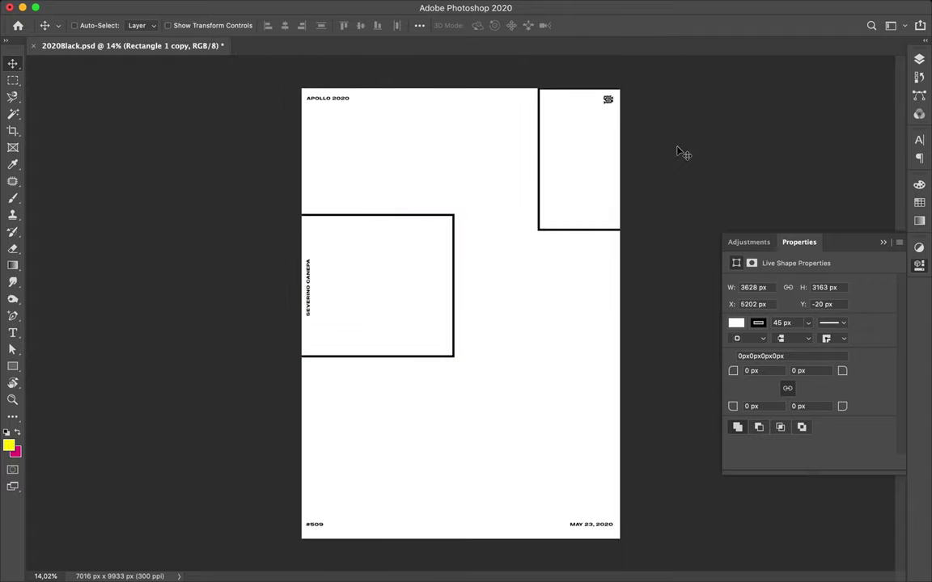
pyautogui.hotkey('ctrl', 't')
pyautogui.moveTo(621, 227); pyautogui.dragTo(620, 549)
pyautogui.moveTo(536, 316); pyautogui.dragTo(577, 308)
pyautogui.press('Return')
# Centre the left rectangle vertically relative to the whole canvas.
pyautogui.keyDown('ctrl'); pyautogui.click(441, 282); pyautogui.keyUp('ctrl')
pyautogui.click(419, 25)
pyautogui.click(460, 144)
pyautogui.click(466, 131)
pyautogui.click(459, 61)
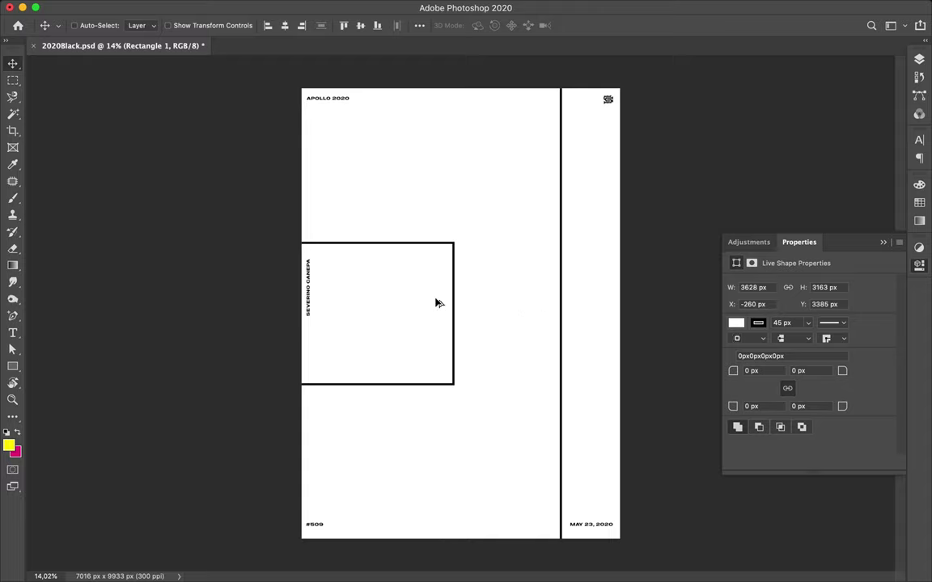
# Duplicate the rectangle and shrink the copy into a small square at bottom-left.
pyautogui.moveTo(437, 303); pyautogui.dragTo(402, 478)
pyautogui.hotkey('ctrl', 't')
pyautogui.moveTo(430, 418); pyautogui.dragTo(326, 505)
pyautogui.moveTo(267, 560); pyautogui.dragTo(301, 538)
pyautogui.press('Return')
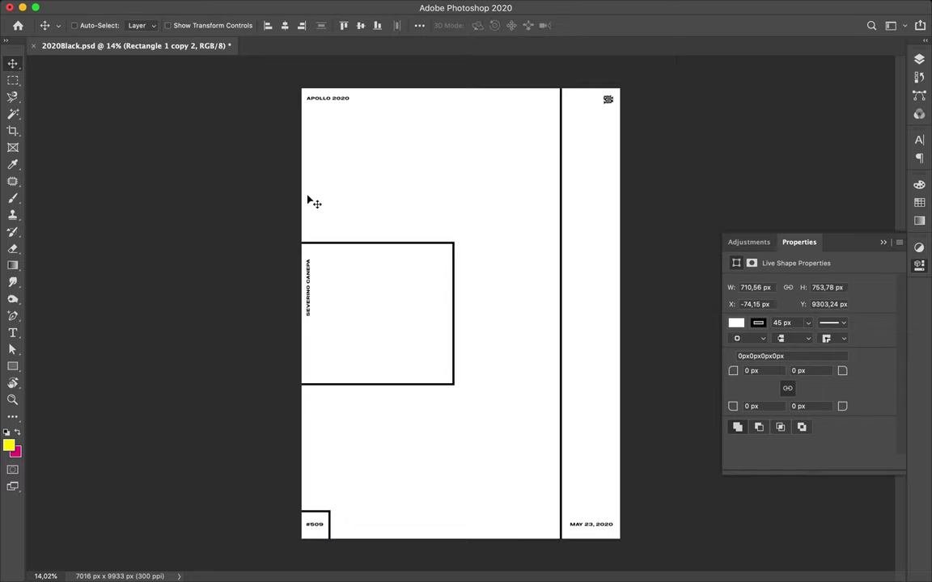
pyautogui.scroll(-1, 312, 194)
# Discard a rounded-rectangle draft and draw a huge circle taller than the page.
pyautogui.moveTo(12, 366); pyautogui.dragTo(72, 376)
pyautogui.moveTo(264, 218); pyautogui.dragTo(339, 307)
pyautogui.press('Escape')
pyautogui.moveTo(13, 367); pyautogui.dragTo(65, 349)
pyautogui.moveTo(308, 288); pyautogui.dragTo(542, 521)
# Fill the big circle with the pastel lilac-to-cream gradient and shift it down-left.
pyautogui.press('a')
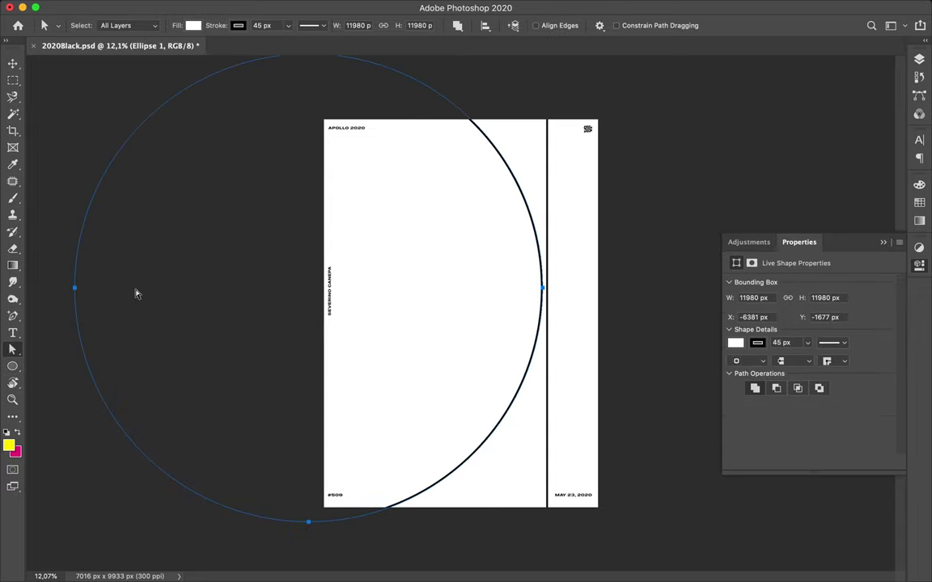
pyautogui.click(193, 25)
pyautogui.click(130, 50)
pyautogui.click(154, 94)
pyautogui.press('v')
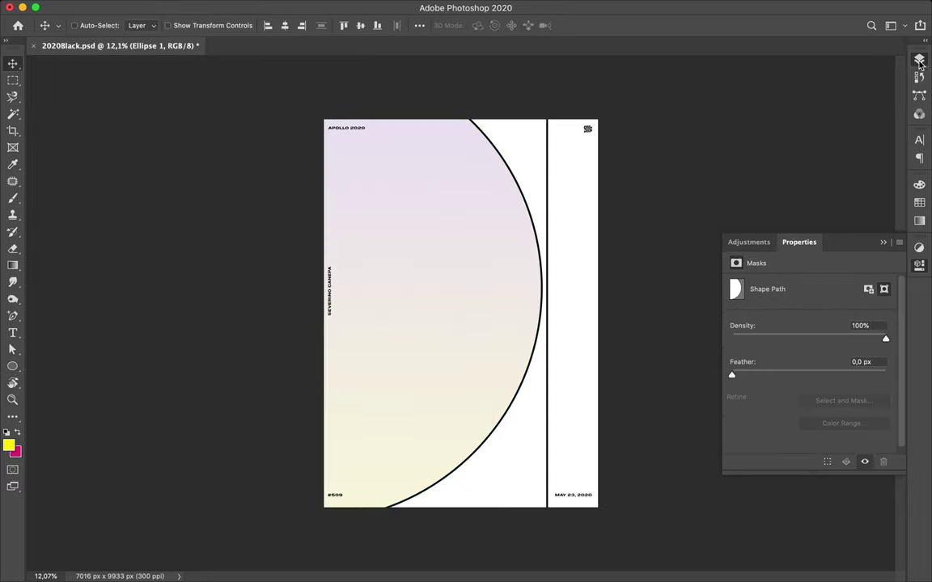
pyautogui.click(919, 61)
pyautogui.moveTo(483, 287); pyautogui.dragTo(474, 305)
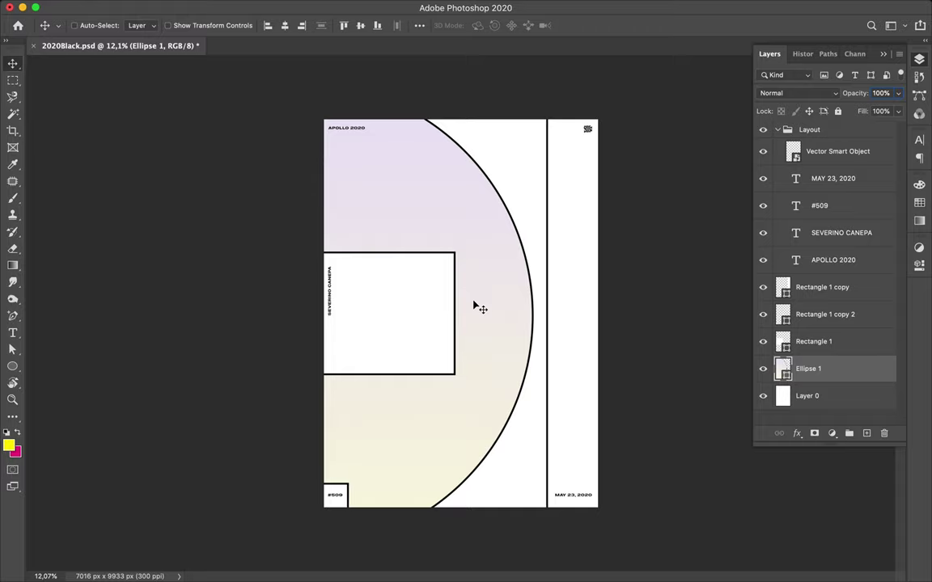
# Draw a small outlined circle near the top of the page.
pyautogui.press('u')
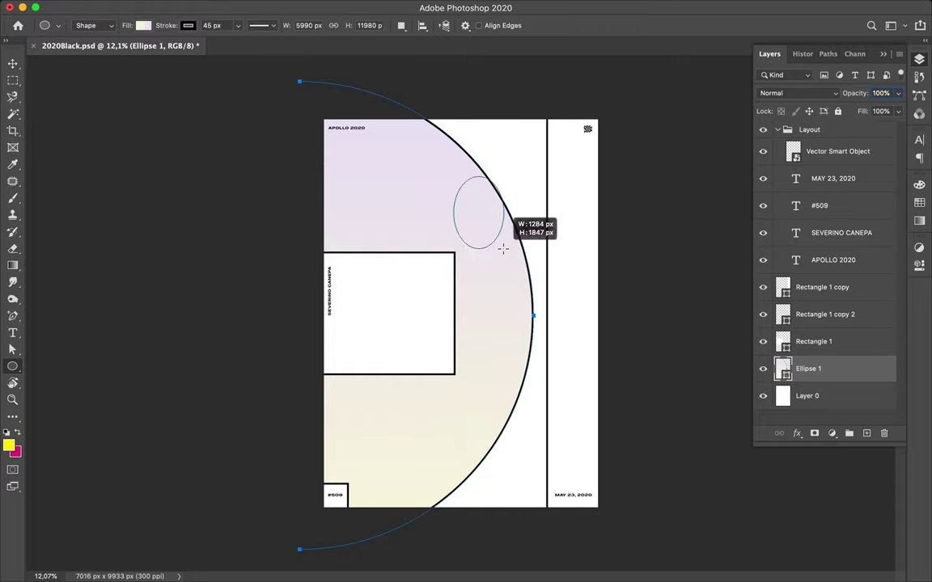
pyautogui.moveTo(502, 249); pyautogui.dragTo(478, 225)
pyautogui.press('v')
pyautogui.rightClick(841, 373)
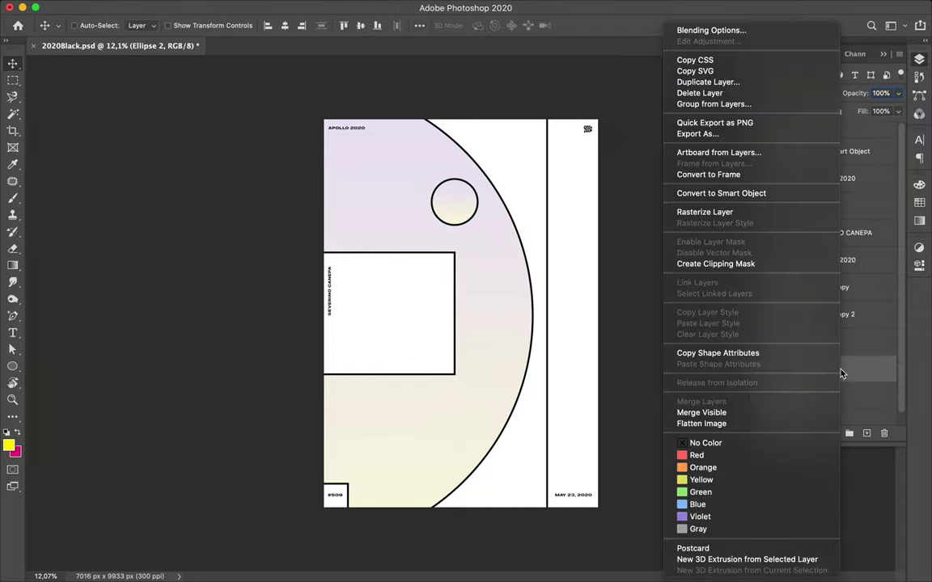
pyautogui.press('Escape')
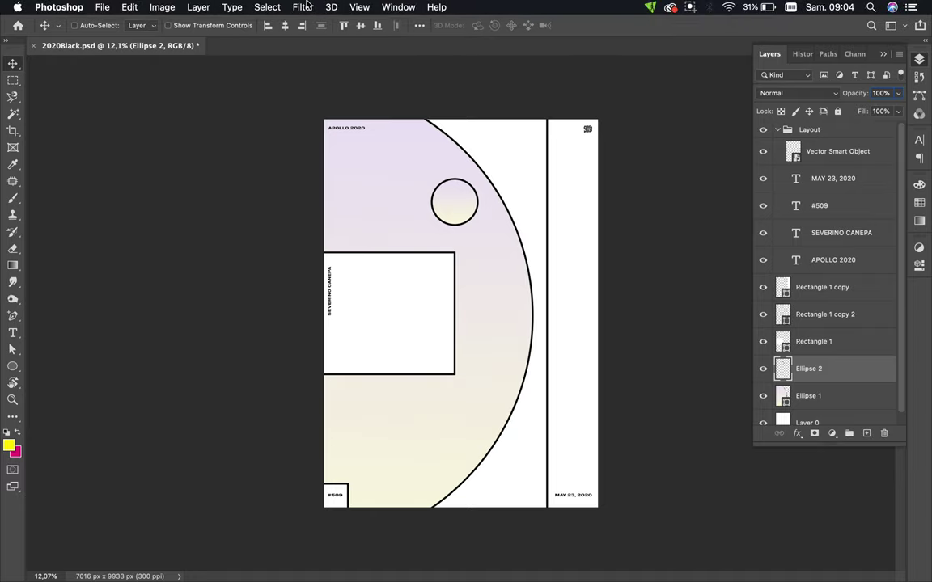
# Cancel the Pixelate > Mosaic filter and drag the small circle down toward the rectangle.
pyautogui.click(302, 7)
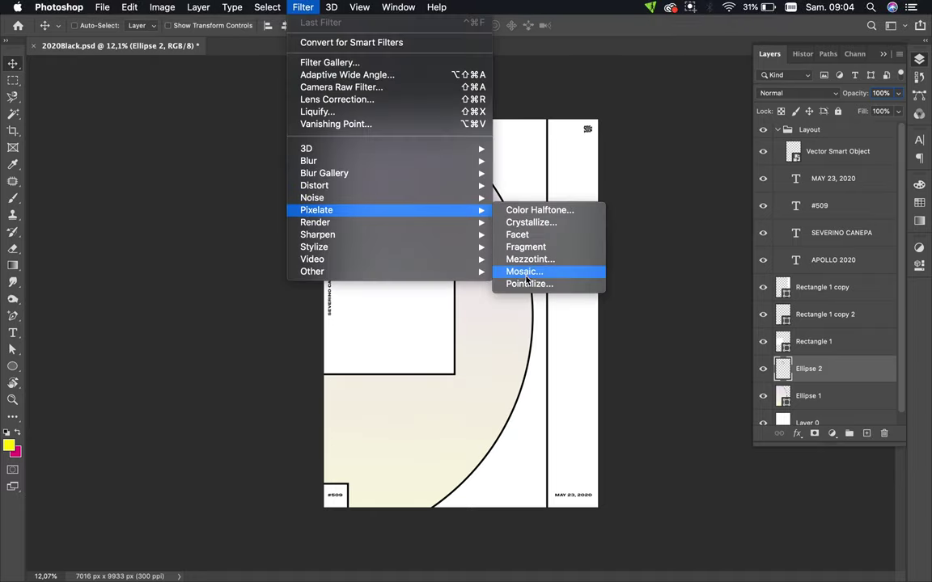
pyautogui.click(525, 274)
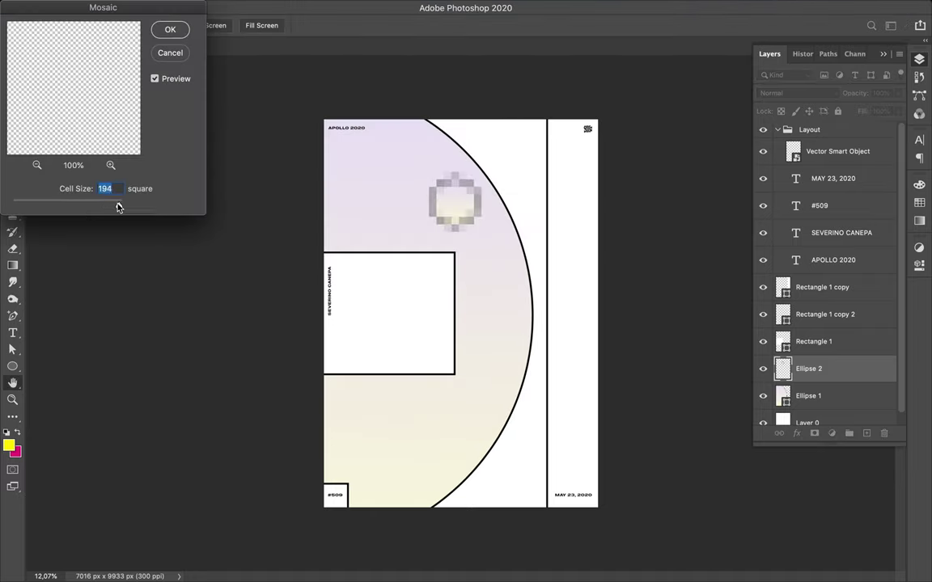
pyautogui.click(170, 52)
pyautogui.moveTo(450, 215); pyautogui.dragTo(451, 264)
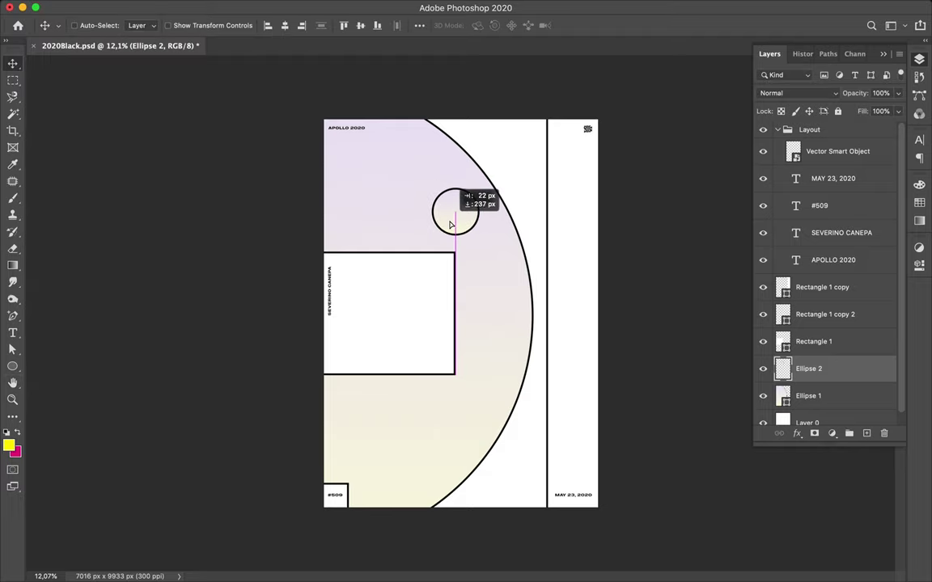
# Place a copy of the small circle bottom-left over the small square, undoing an extra copy.
pyautogui.moveTo(476, 297); pyautogui.dragTo(366, 485)
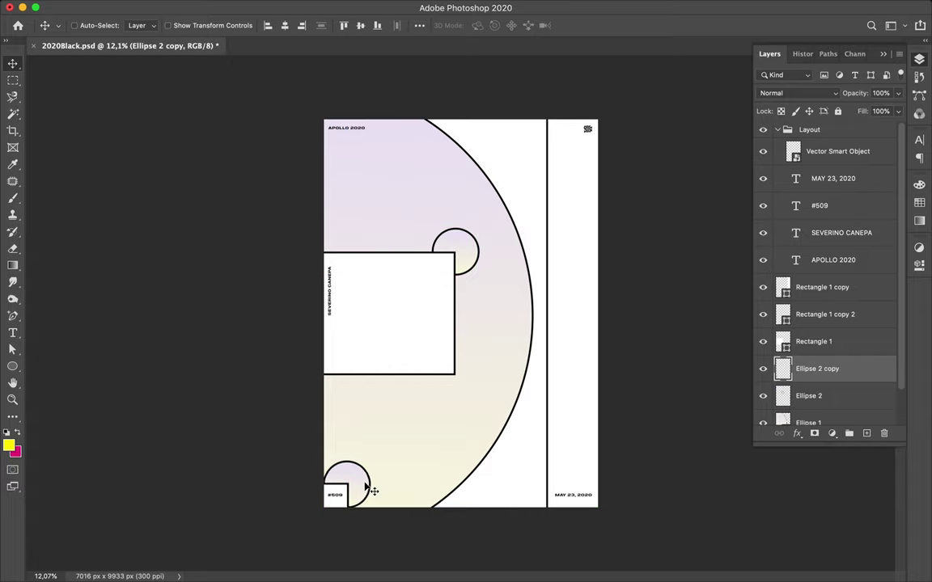
pyautogui.moveTo(366, 496); pyautogui.dragTo(378, 497)
pyautogui.scroll(-2, 809, 324)
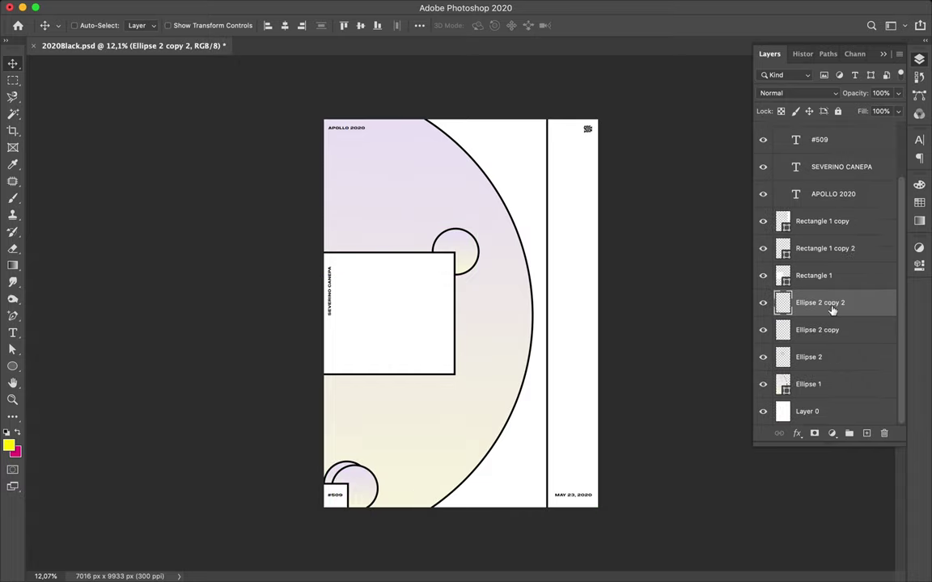
pyautogui.moveTo(376, 490)
pyautogui.mouseDown()
pyautogui.moveTo(376, 503)
pyautogui.moveTo(392, 501)
pyautogui.mouseUp()
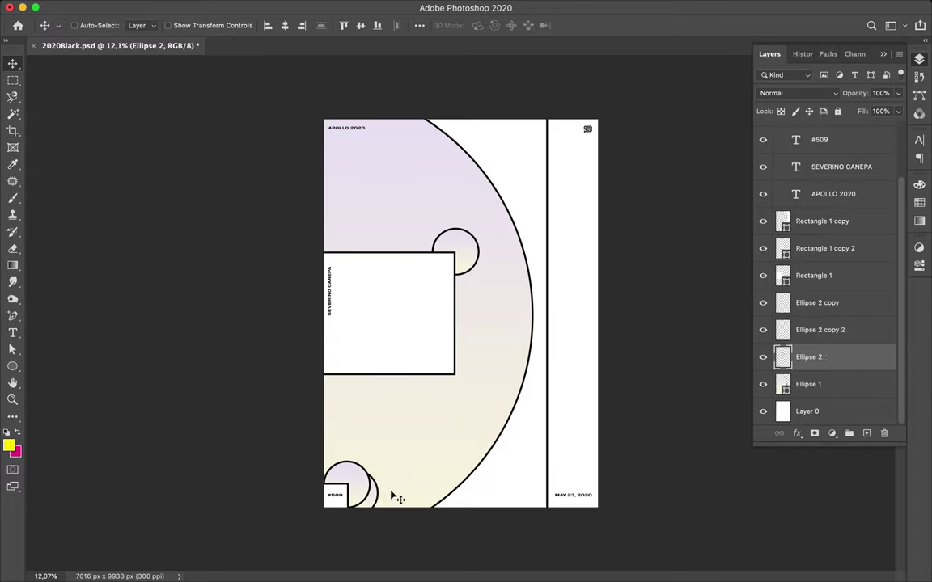
pyautogui.hotkey('ctrl', 'z')
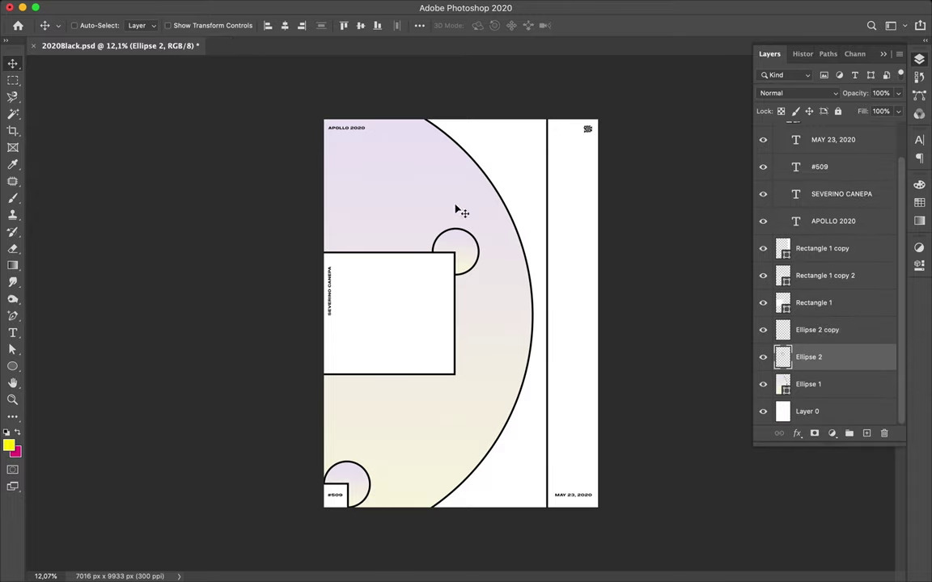
pyautogui.press('t')
pyautogui.click(483, 139)
pyautogui.write('HYPER')
# Position the HYPER text and set its font to Amati.
pyautogui.moveTo(553, 152); pyautogui.dragTo(562, 164)
pyautogui.click(919, 139)
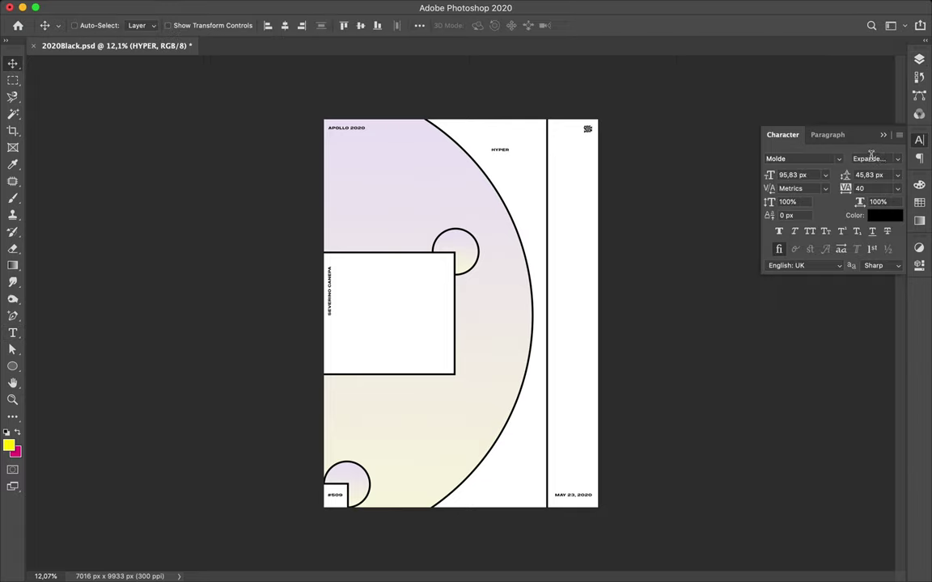
pyautogui.click(839, 160)
pyautogui.scroll(-1, 758, 485)
pyautogui.scroll(-3, 757, 526)
pyautogui.click(758, 540)
# Enlarge HYPER, place it against the vertical line near the top, below the big circle layer.
pyautogui.hotkey('ctrl', 't')
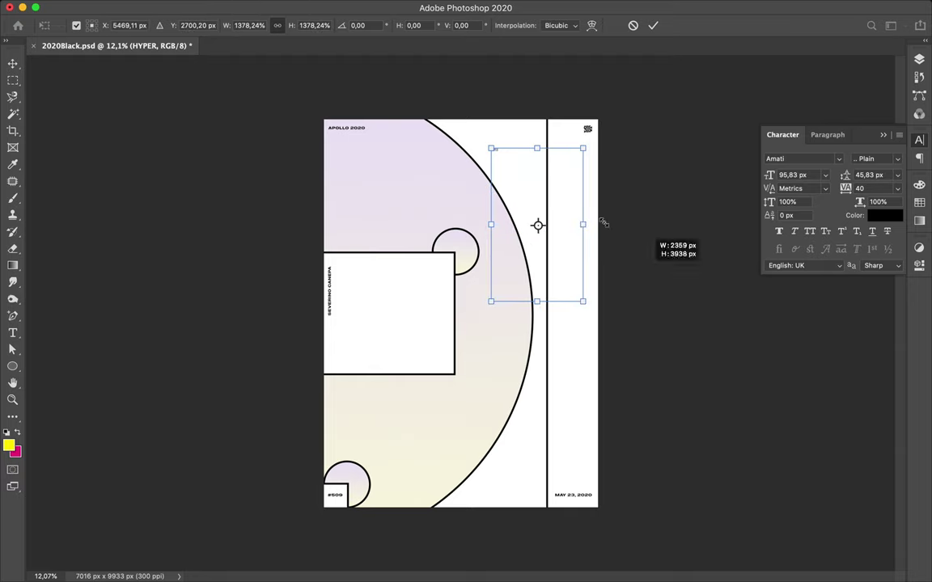
pyautogui.moveTo(584, 241); pyautogui.dragTo(582, 301)
pyautogui.press('Return')
pyautogui.moveTo(527, 169); pyautogui.dragTo(518, 188)
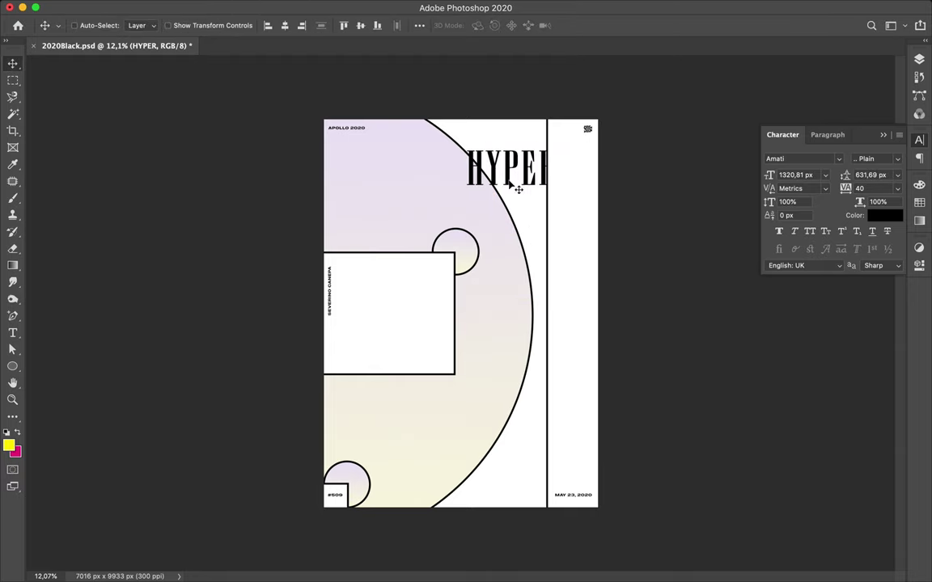
pyautogui.click(919, 61)
pyautogui.moveTo(831, 328); pyautogui.dragTo(831, 392)
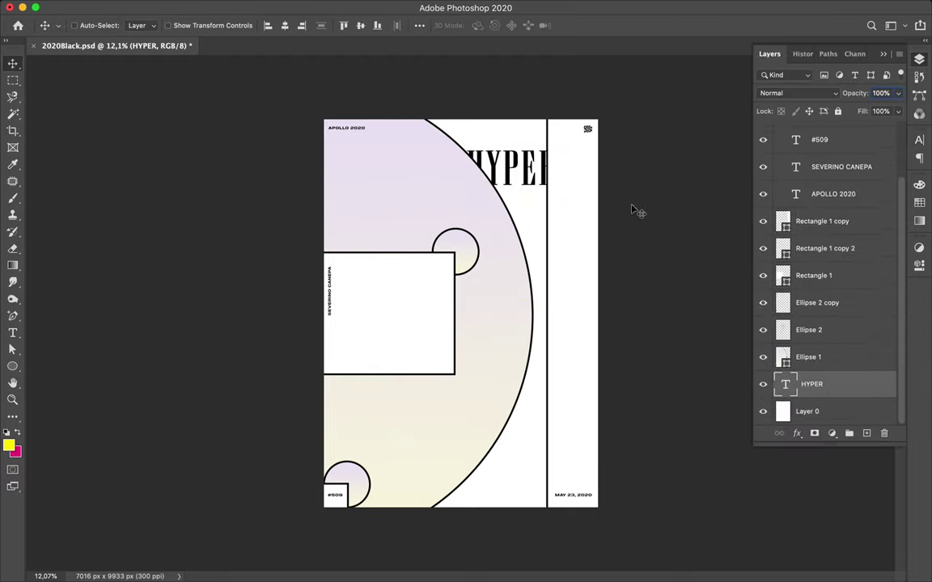
# Duplicate HYPER into two more text lines below and edit the third line's wording.
pyautogui.moveTo(541, 175); pyautogui.dragTo(501, 217)
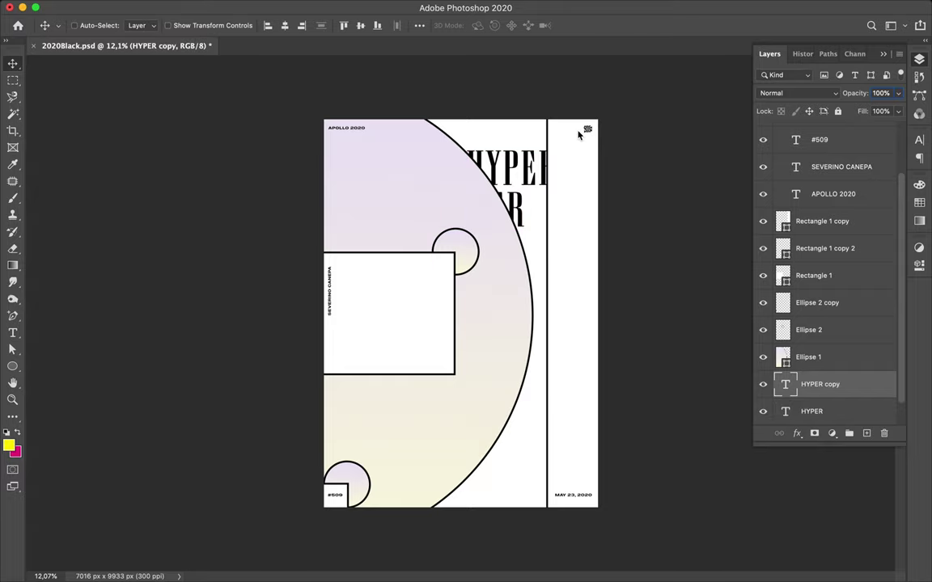
pyautogui.moveTo(514, 203); pyautogui.dragTo(495, 266)
pyautogui.moveTo(821, 382); pyautogui.dragTo(821, 323)
pyautogui.doubleClick(785, 330)
pyautogui.write('TRUCTURE')
pyautogui.hotkey('ctrl', 'Return')
# Delete the STRUCTURE and ER text lines, leaving only the HYPER layer selected.
pyautogui.press('v')
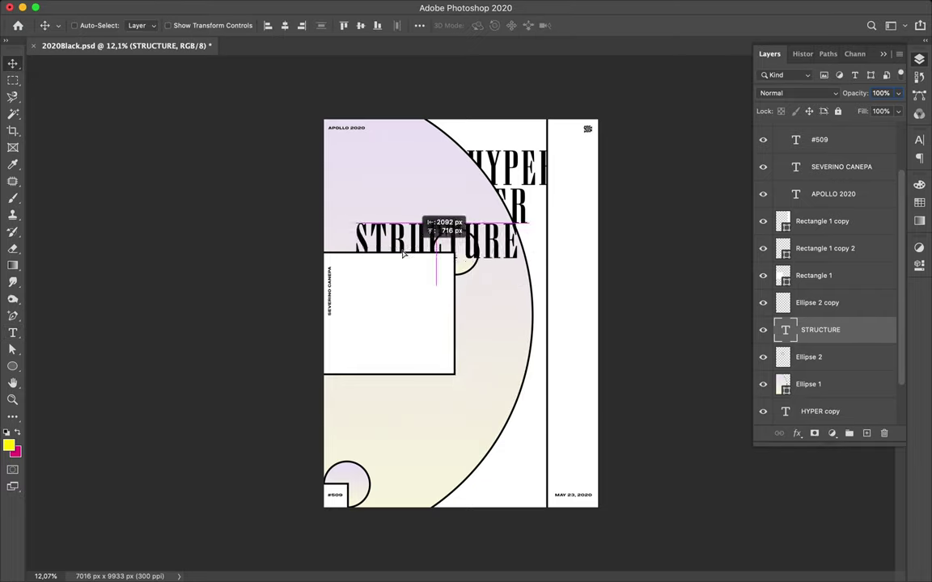
pyautogui.moveTo(492, 271); pyautogui.dragTo(388, 246)
pyautogui.press('BackSpace')
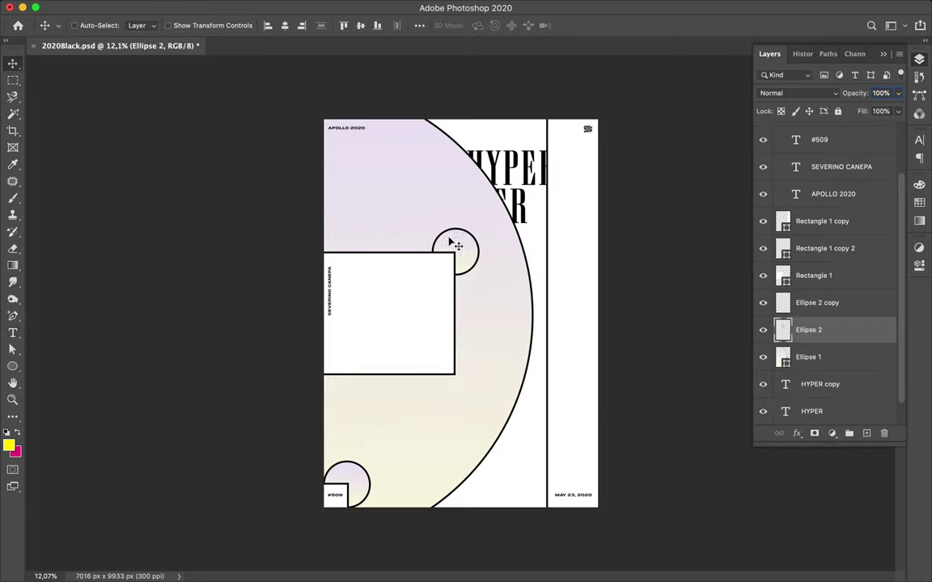
pyautogui.keyDown('ctrl'); pyautogui.click(522, 212); pyautogui.keyUp('ctrl')
pyautogui.press('BackSpace')
pyautogui.click(797, 92)
pyautogui.press('Escape')
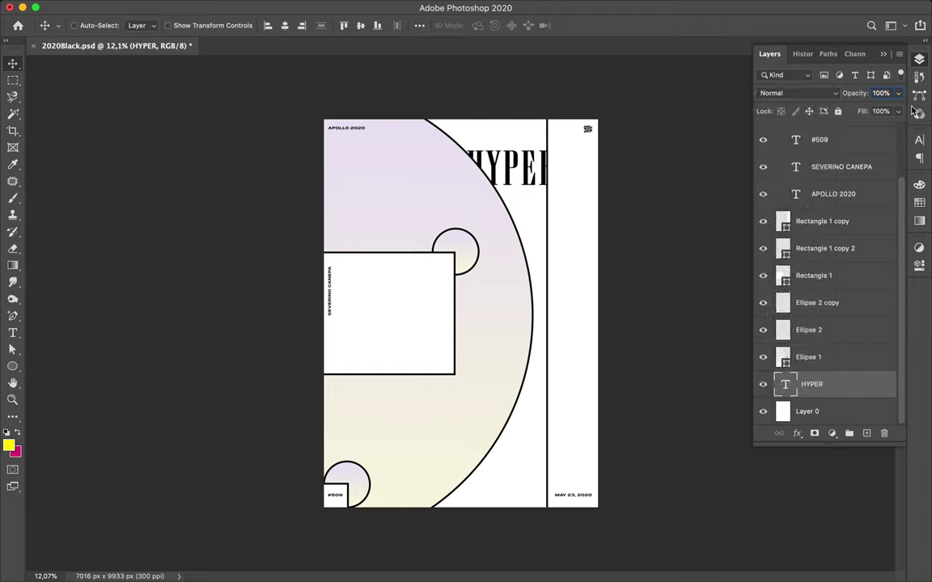
# Change the HYPER font to Bw Stretch Light in the Character panel.
pyautogui.click(919, 139)
pyautogui.click(796, 159)
pyautogui.scroll(-3, 777, 372)
pyautogui.scroll(-2, 780, 380)
pyautogui.scroll(-5, 781, 404)
pyautogui.scroll(-5, 782, 437)
pyautogui.scroll(-4, 786, 477)
pyautogui.scroll(-5, 787, 487)
pyautogui.scroll(-5, 786, 492)
pyautogui.scroll(-5, 786, 492)
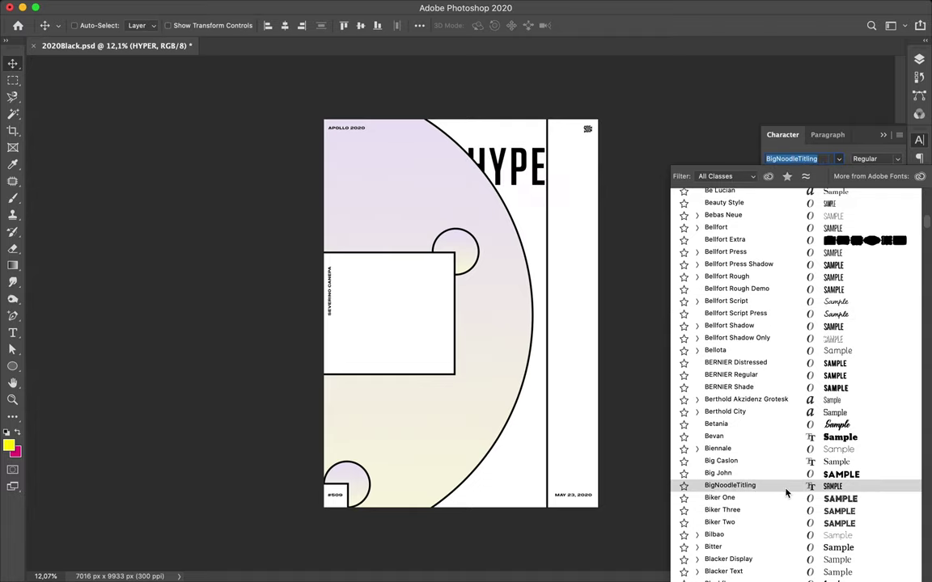
pyautogui.scroll(-5, 786, 491)
pyautogui.scroll(-7, 784, 490)
pyautogui.scroll(-1, 783, 479)
pyautogui.click(696, 470)
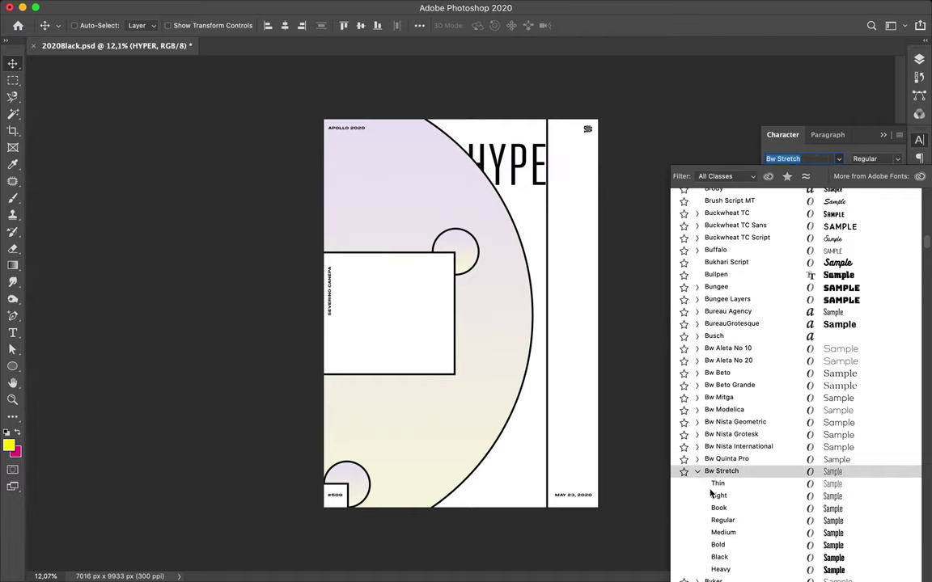
pyautogui.click(665, 495)
# Shift HYPER right and raise the HYPER copy layer above the circle copy.
pyautogui.moveTo(524, 150); pyautogui.dragTo(534, 145)
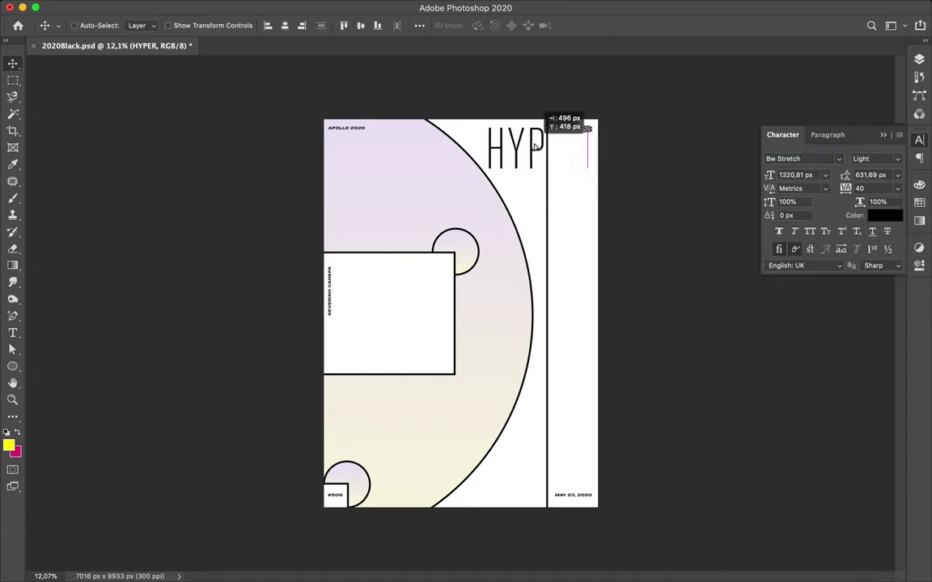
pyautogui.click(919, 59)
pyautogui.moveTo(817, 382); pyautogui.dragTo(813, 317)
# Retype the HYPER copy as STRUCTURE and place it mid-poster beneath Ellipse 2.
pyautogui.moveTo(416, 199)
pyautogui.mouseDown()
pyautogui.moveTo(348, 183)
pyautogui.moveTo(497, 197)
pyautogui.mouseUp()
pyautogui.doubleClick(496, 197)
pyautogui.write('STRUCTU')
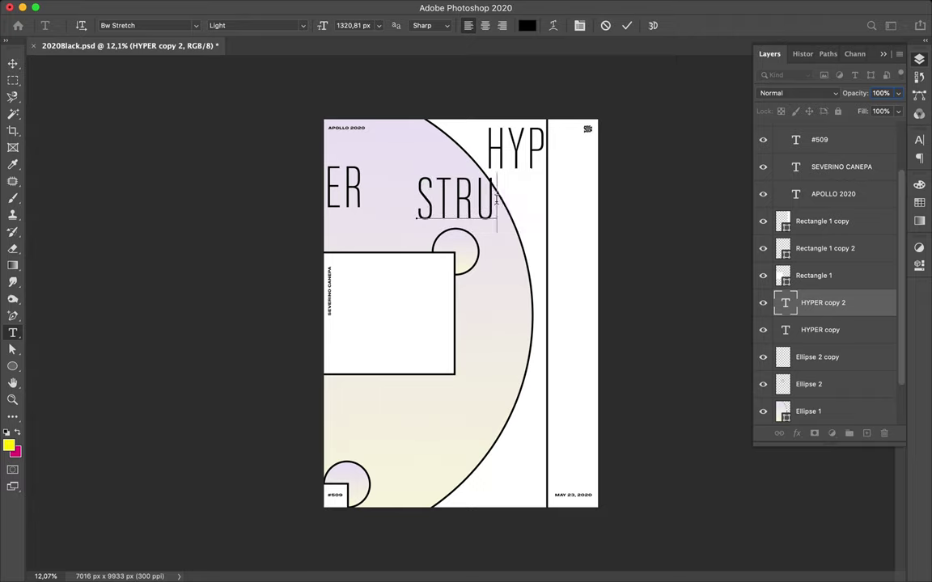
pyautogui.write('RE')
pyautogui.hotkey('ctrl', 'Return')
pyautogui.press('v')
pyautogui.moveTo(497, 199); pyautogui.dragTo(511, 232)
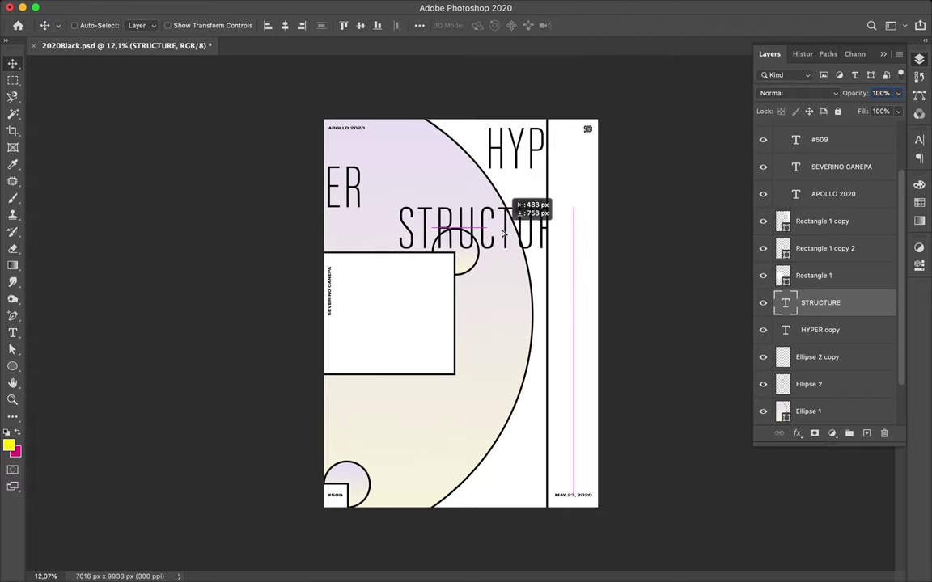
pyautogui.moveTo(509, 232); pyautogui.dragTo(504, 232)
pyautogui.moveTo(820, 303); pyautogui.dragTo(831, 353)
pyautogui.moveTo(502, 228)
pyautogui.mouseDown()
pyautogui.moveTo(493, 211)
pyautogui.moveTo(474, 314)
pyautogui.mouseUp()
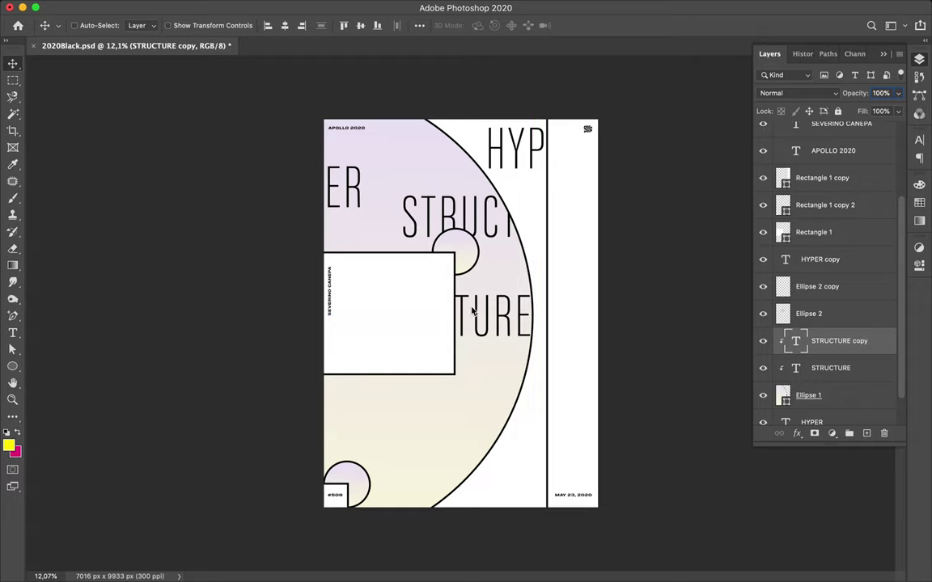
# Set the headline font size to 1000 px, then hide the large headline lettering.
pyautogui.click(919, 139)
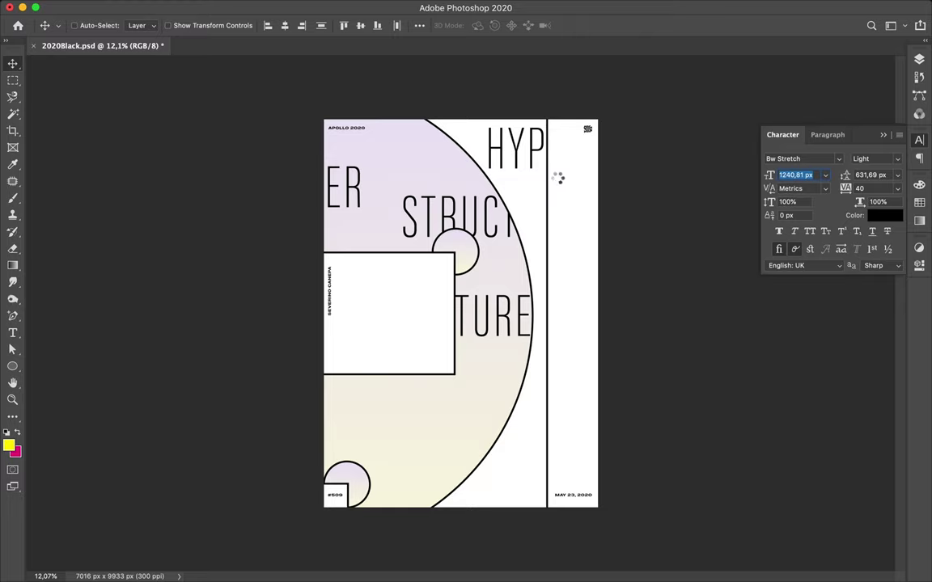
pyautogui.hotkey('shift', 'Down')
pyautogui.hotkey('shift', 'Down')
pyautogui.hotkey('shift', 'Down')
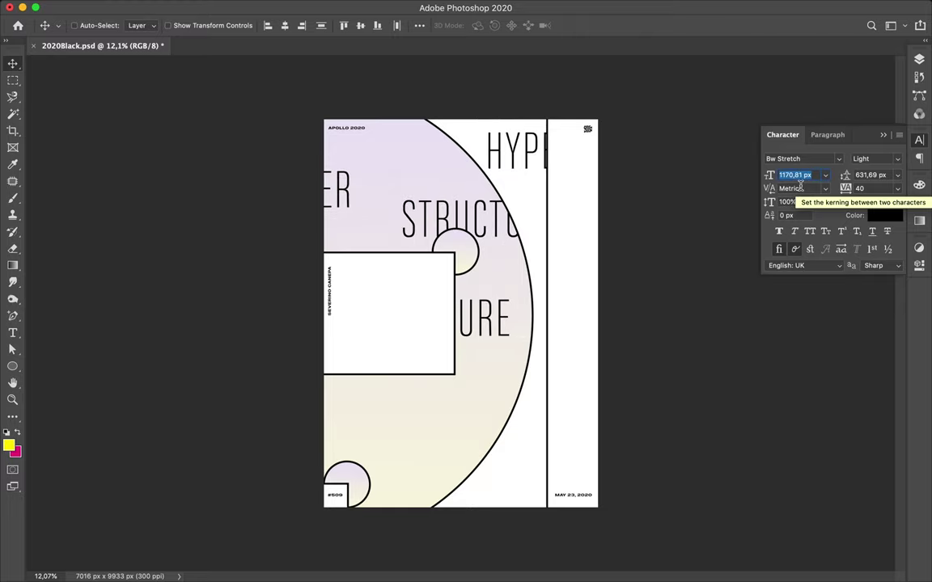
pyautogui.write('1000')
pyautogui.press('Return')
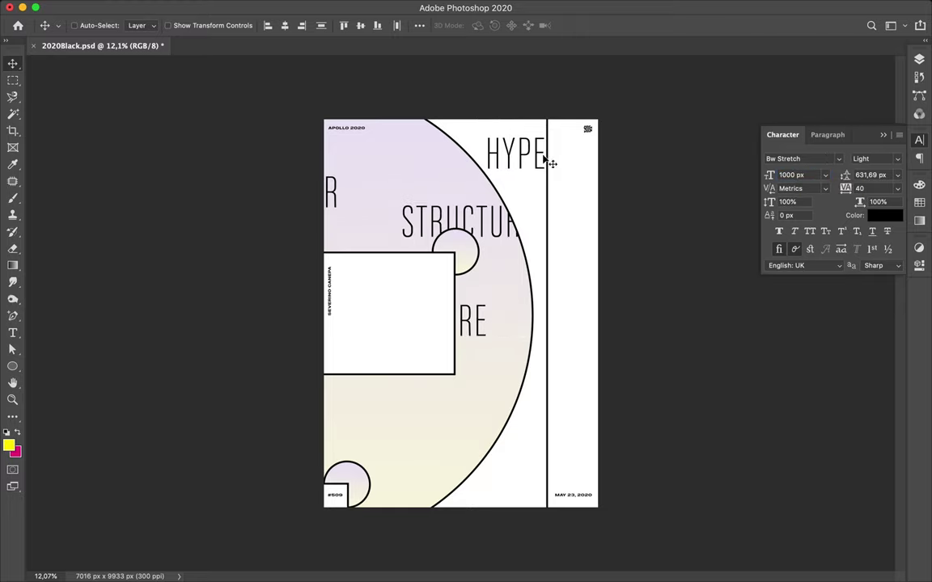
pyautogui.click(416, 214)
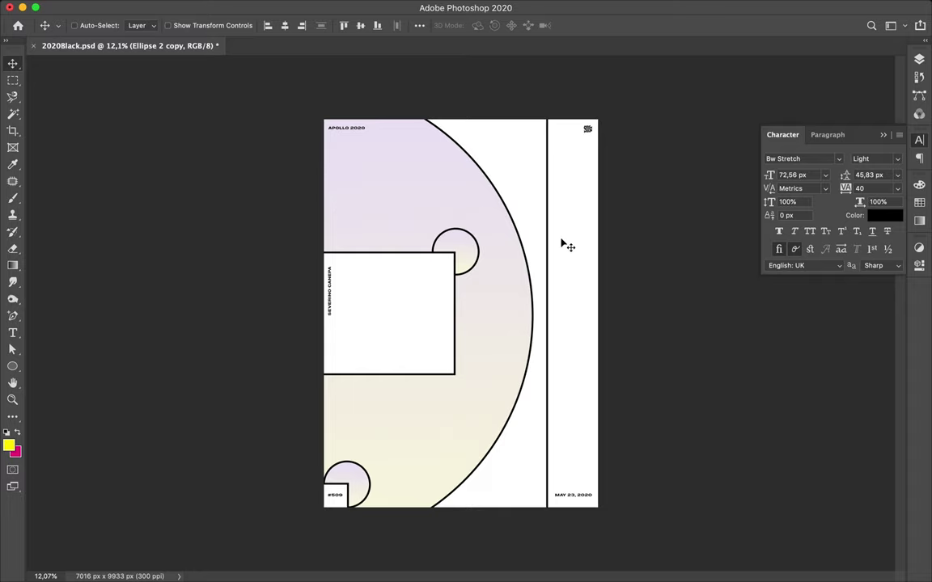
# Draw a white-filled rectangle in the top-right corner and place Rectangle 2 below Ellipse 2 copy.
pyautogui.click(12, 368)
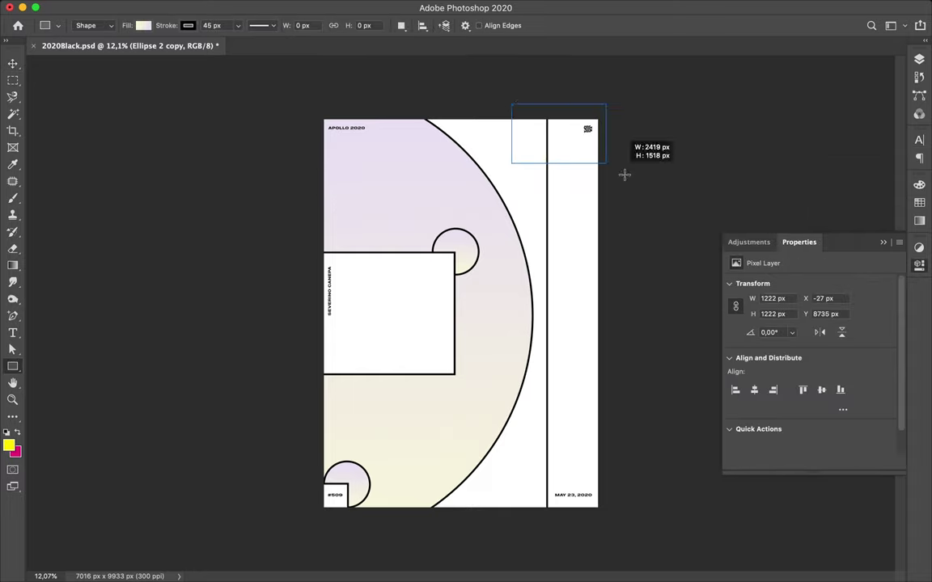
pyautogui.moveTo(625, 175); pyautogui.dragTo(624, 175)
pyautogui.press('v')
pyautogui.press('F7')
pyautogui.moveTo(816, 328); pyautogui.dragTo(817, 245)
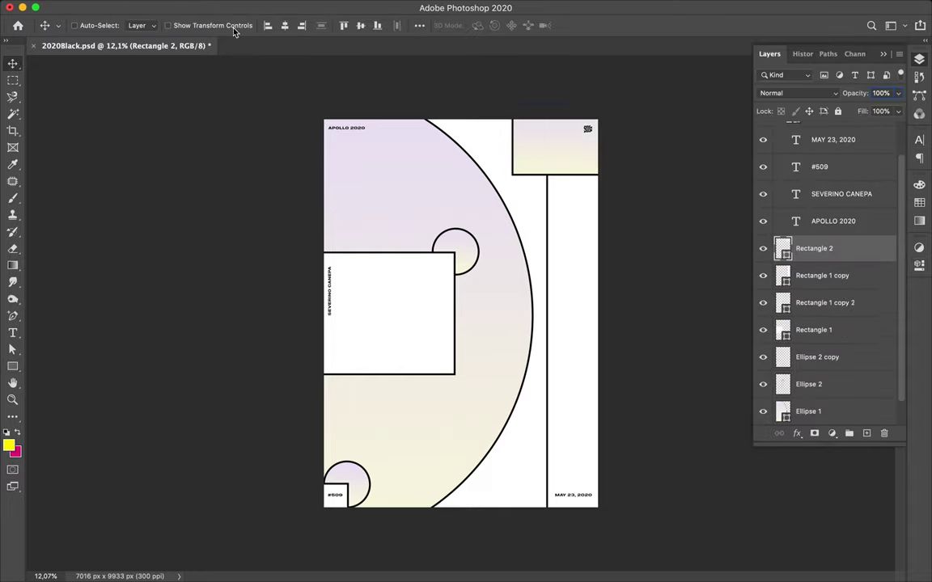
pyautogui.press('u')
pyautogui.click(179, 25)
pyautogui.click(142, 45)
pyautogui.press('v')
pyautogui.moveTo(545, 154)
pyautogui.mouseDown()
pyautogui.moveTo(532, 131)
pyautogui.moveTo(542, 140)
pyautogui.mouseUp()
pyautogui.moveTo(793, 248); pyautogui.dragTo(797, 371)
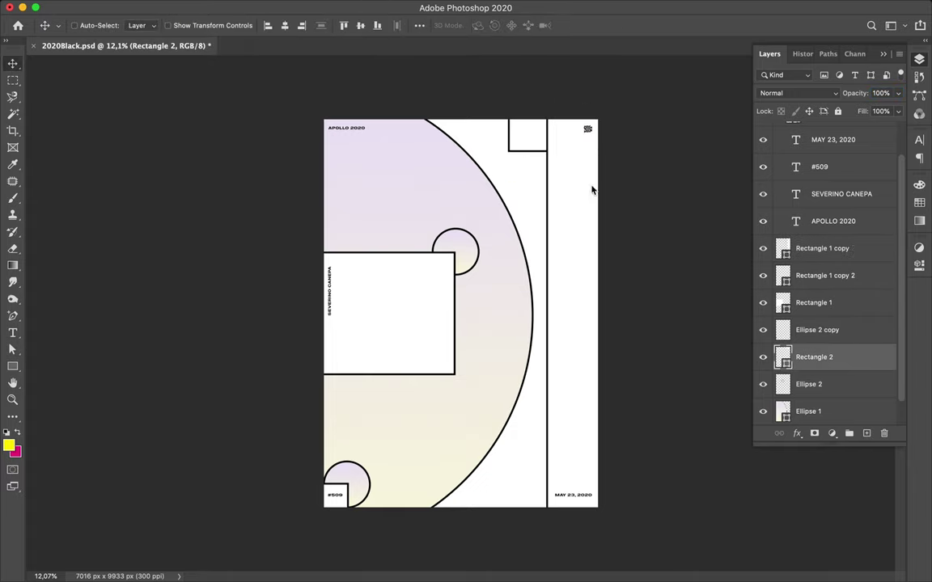
# Shift the white rectangle and small circle right, then duplicate the top rectangle around the top-right logo.
pyautogui.click(468, 257)
pyautogui.moveTo(407, 288); pyautogui.dragTo(414, 292)
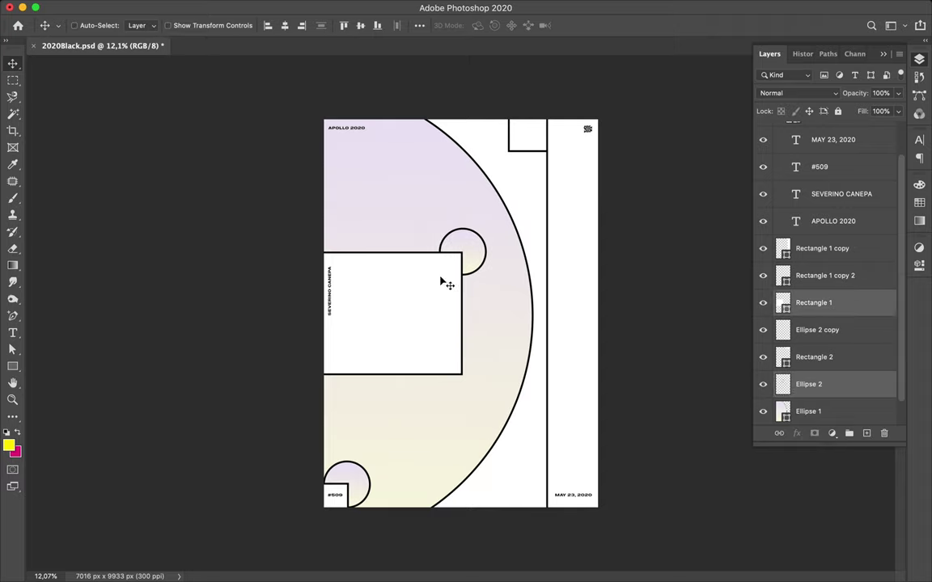
pyautogui.moveTo(528, 142); pyautogui.dragTo(556, 170)
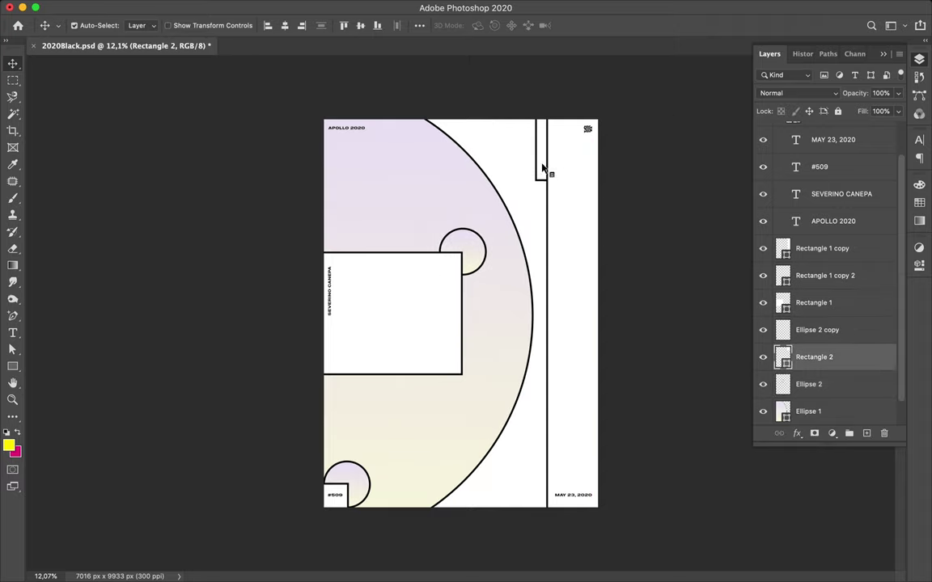
pyautogui.hotkey('ctrl', 'j')
pyautogui.moveTo(812, 357); pyautogui.dragTo(816, 188)
pyautogui.moveTo(557, 152); pyautogui.dragTo(582, 149)
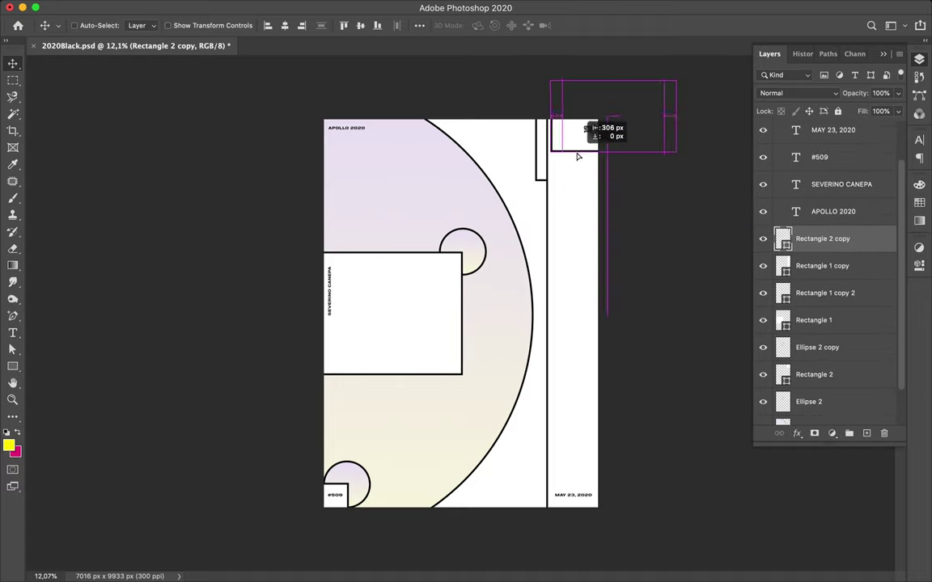
pyautogui.click(689, 7)
pyautogui.click(703, 49)
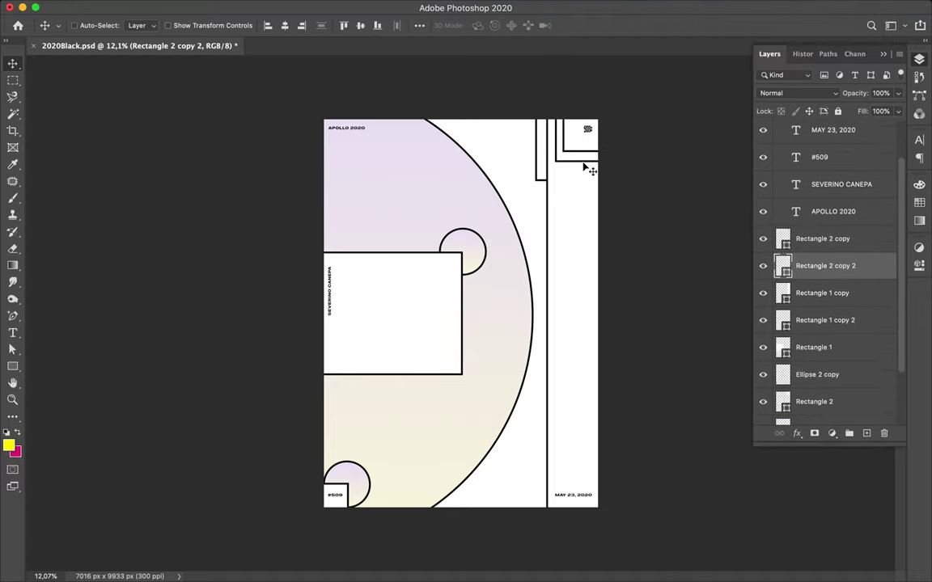
# Duplicate Ellipse 1 as a narrower arc on the left and nudge the small circle left.
pyautogui.moveTo(507, 229); pyautogui.dragTo(370, 229)
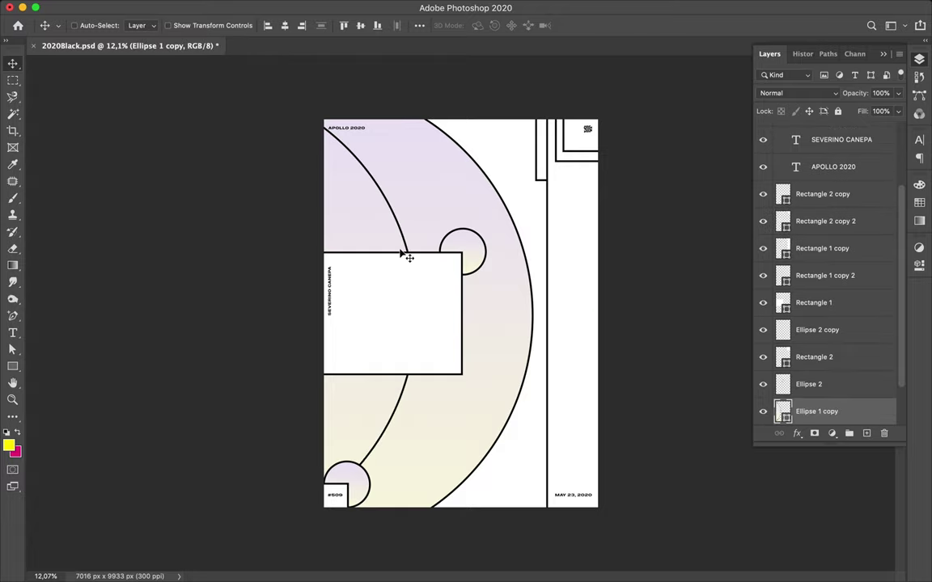
pyautogui.hotkey('ctrl', 't')
pyautogui.moveTo(167, 317); pyautogui.dragTo(277, 314)
pyautogui.press('Return')
pyautogui.moveTo(343, 243)
pyautogui.mouseDown()
pyautogui.moveTo(349, 237)
pyautogui.moveTo(348, 245)
pyautogui.mouseUp()
pyautogui.click(402, 137)
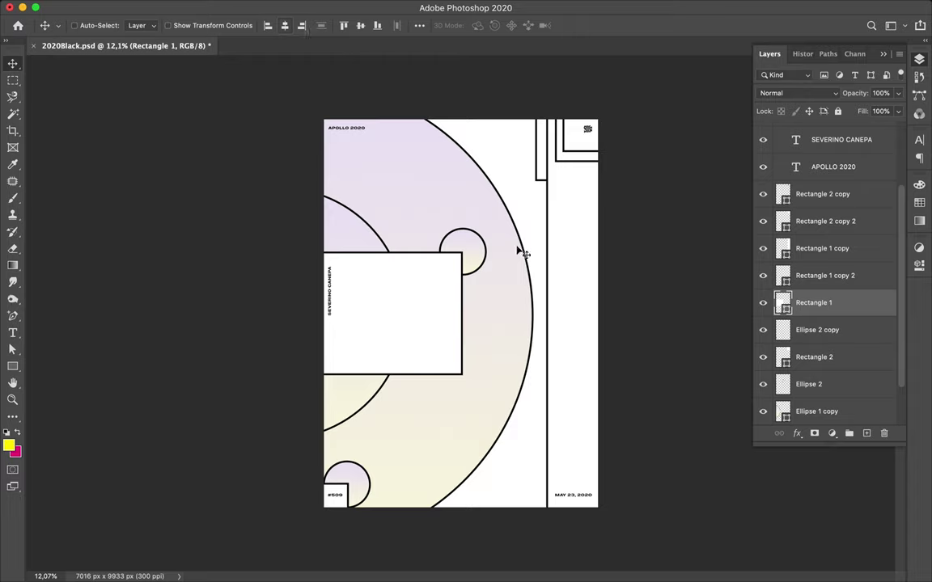
pyautogui.moveTo(488, 259); pyautogui.dragTo(486, 259)
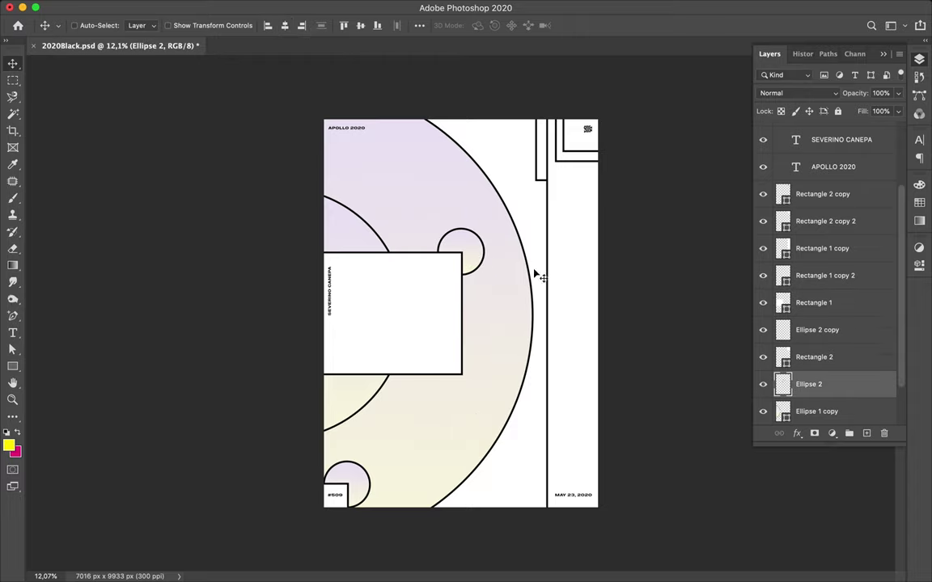
# Draw a white rectangle framing the bottom-right date, with Rectangle 3 at the top of the stack.
pyautogui.press('u')
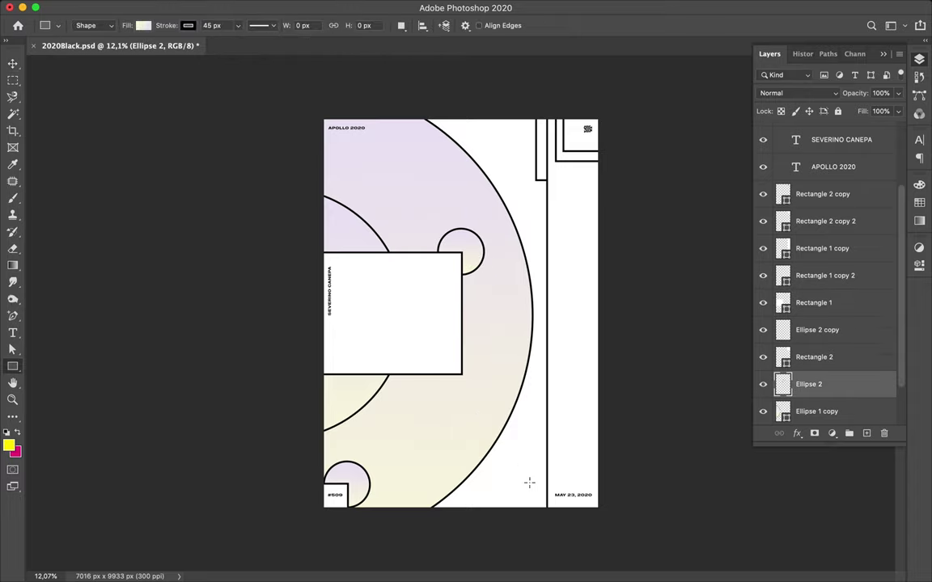
pyautogui.moveTo(529, 482); pyautogui.dragTo(605, 514)
pyautogui.press('a')
pyautogui.click(193, 25)
pyautogui.click(112, 95)
pyautogui.click(918, 59)
pyautogui.moveTo(812, 385); pyautogui.dragTo(811, 194)
pyautogui.press('v')
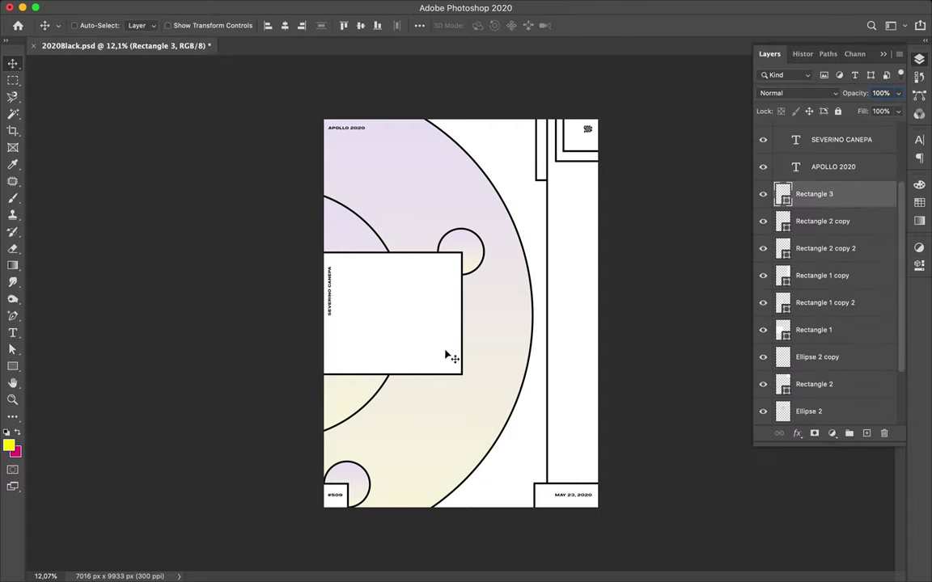
# Duplicate the large rectangle to the right side and narrow it into a tall strip.
pyautogui.moveTo(450, 358); pyautogui.dragTo(630, 336)
pyautogui.moveTo(824, 327); pyautogui.dragTo(825, 194)
pyautogui.hotkey('ctrl', 't')
pyautogui.moveTo(698, 312); pyautogui.dragTo(612, 313)
pyautogui.moveTo(556, 313); pyautogui.dragTo(574, 313)
pyautogui.press('Return')
# Enlarge the Ellipse 2 copy 2 small circle.
pyautogui.scroll(-3, 827, 415)
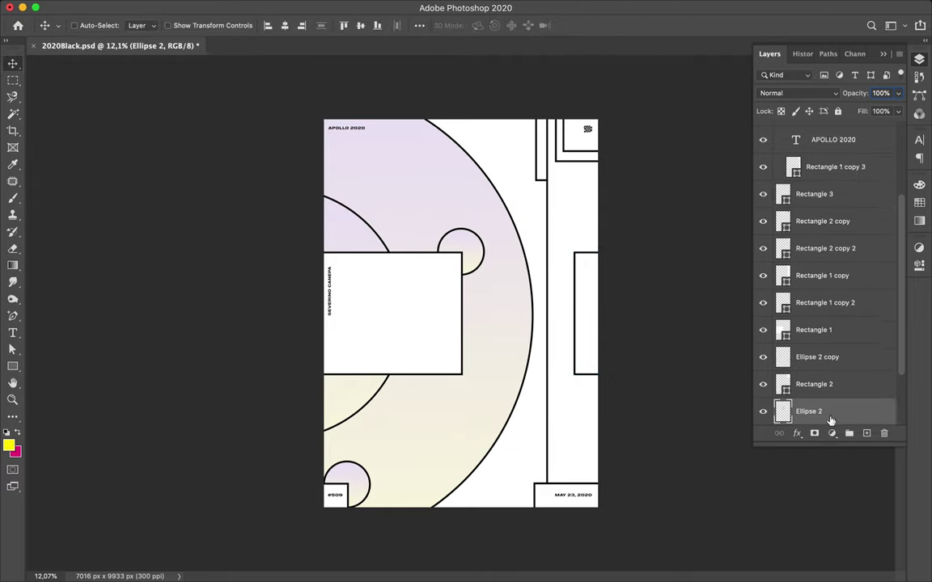
pyautogui.scroll(-2, 828, 380)
pyautogui.click(819, 357)
pyautogui.hotkey('ctrl', 't')
pyautogui.moveTo(484, 276); pyautogui.dragTo(496, 287)
pyautogui.press('Return')
pyautogui.press('a')
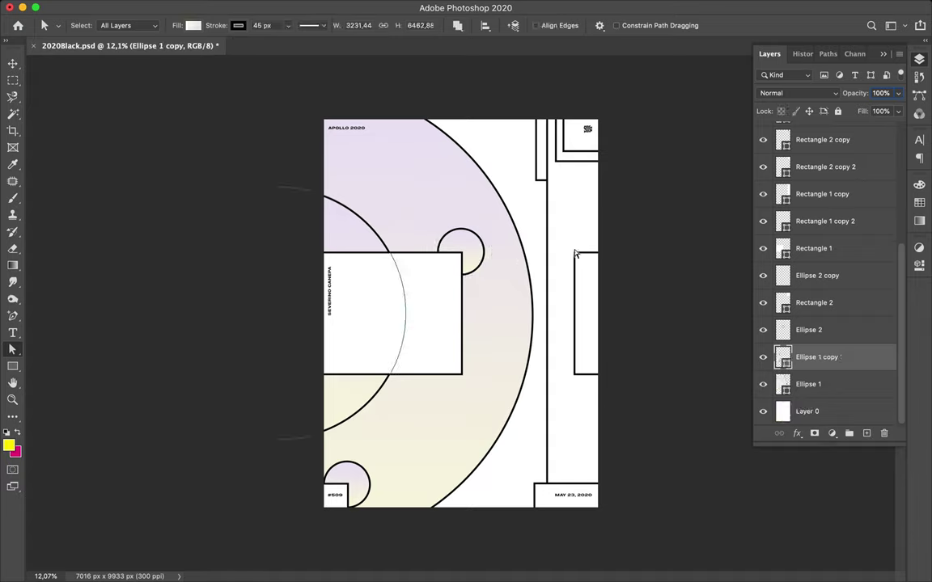
# Scale the small circle copy to about 120%, then delete it.
pyautogui.press('v')
pyautogui.click(488, 254)
pyautogui.click(849, 349)
pyautogui.hotkey('ctrl', 't')
pyautogui.moveTo(490, 280); pyautogui.dragTo(499, 289)
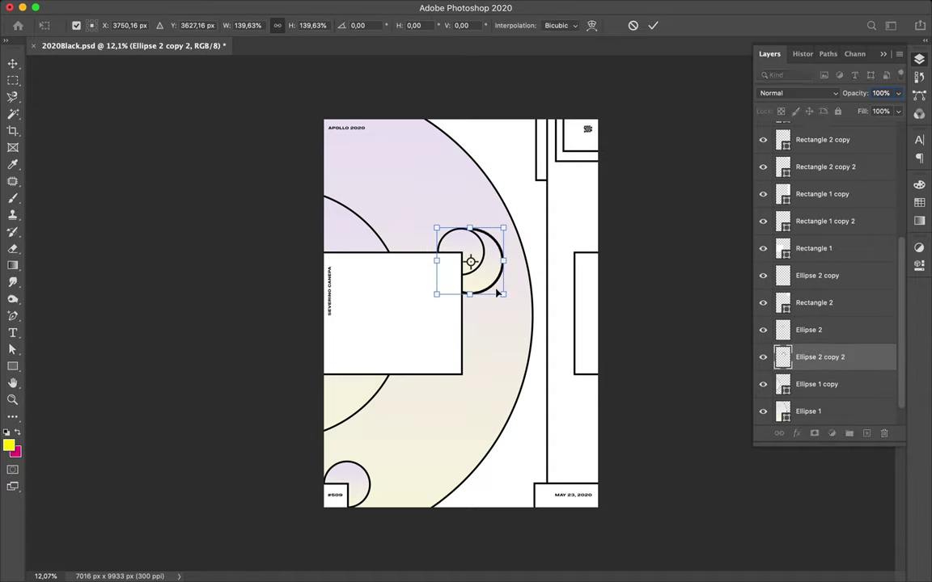
pyautogui.press('Return')
pyautogui.press('a')
pyautogui.press('Delete')
# Draw a new white-filled circle with the Ellipse tool, discarding a trial rectangle.
pyautogui.press('u')
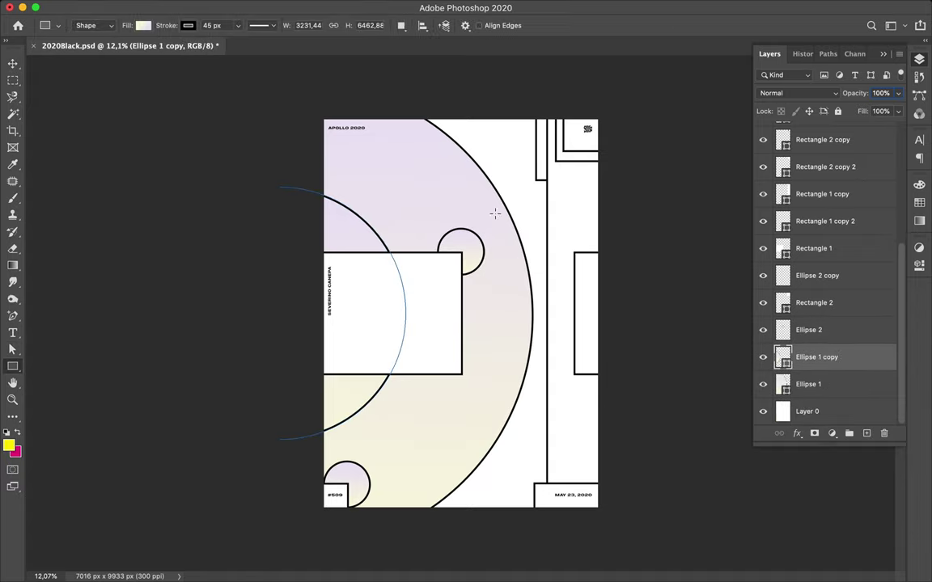
pyautogui.moveTo(462, 252)
pyautogui.mouseDown()
pyautogui.moveTo(503, 274)
pyautogui.moveTo(497, 287)
pyautogui.mouseUp()
pyautogui.hotkey('ctrl', 'z')
pyautogui.hotkey('shift', 'u')
pyautogui.hotkey('shift', 'u')
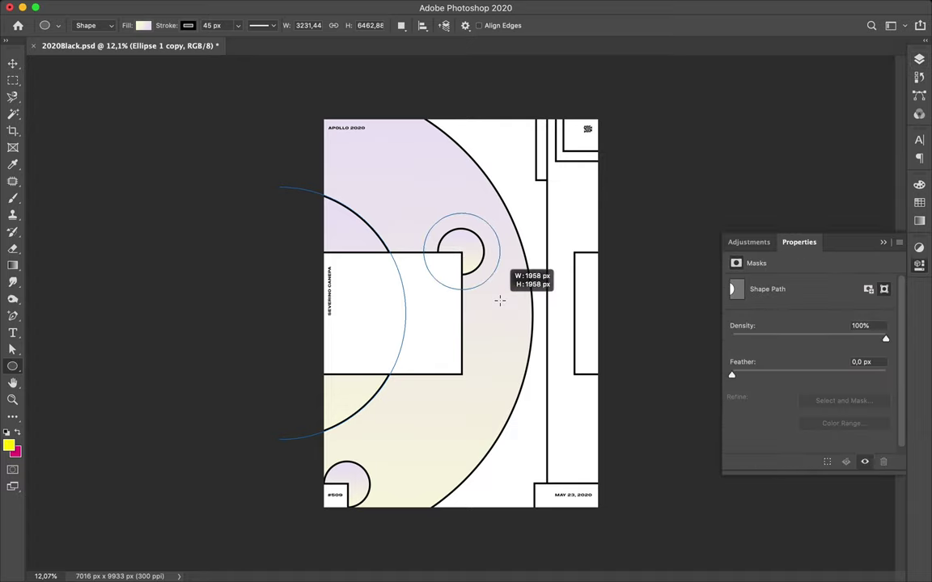
pyautogui.click(143, 25)
pyautogui.press('Escape')
pyautogui.press('v')
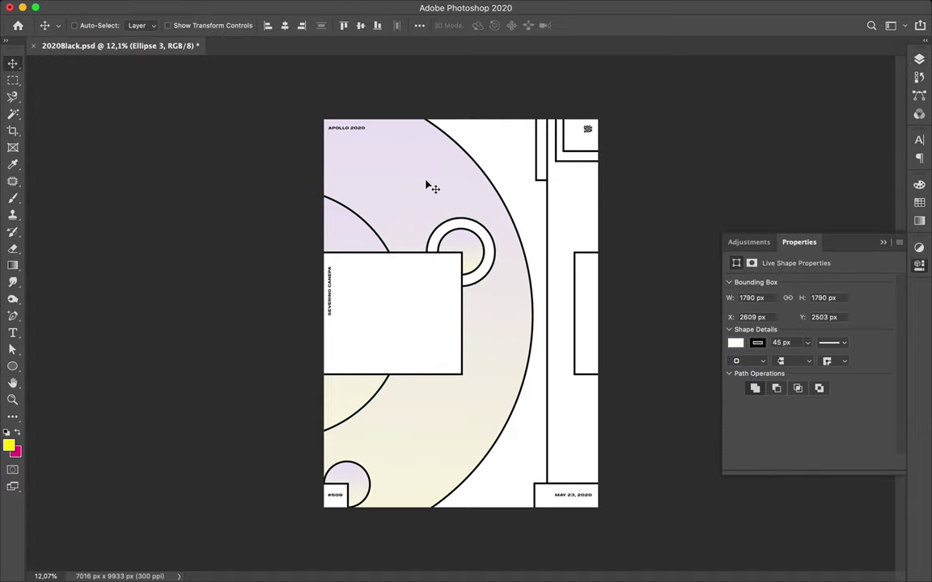
# Shrink the new ring around the small circle and nudge it into place.
pyautogui.moveTo(495, 257); pyautogui.dragTo(496, 256)
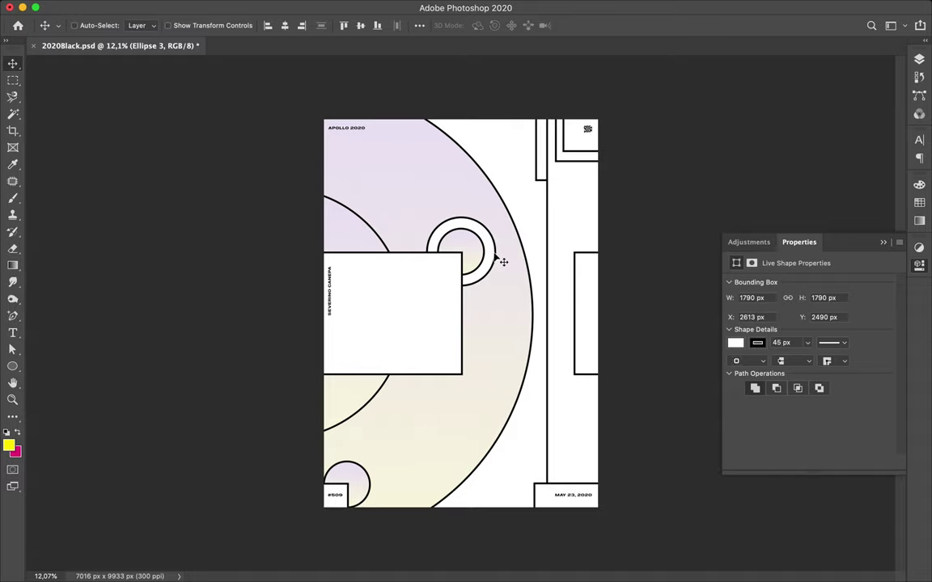
pyautogui.hotkey('ctrl', 't')
pyautogui.moveTo(496, 287); pyautogui.dragTo(491, 282)
pyautogui.press('Return')
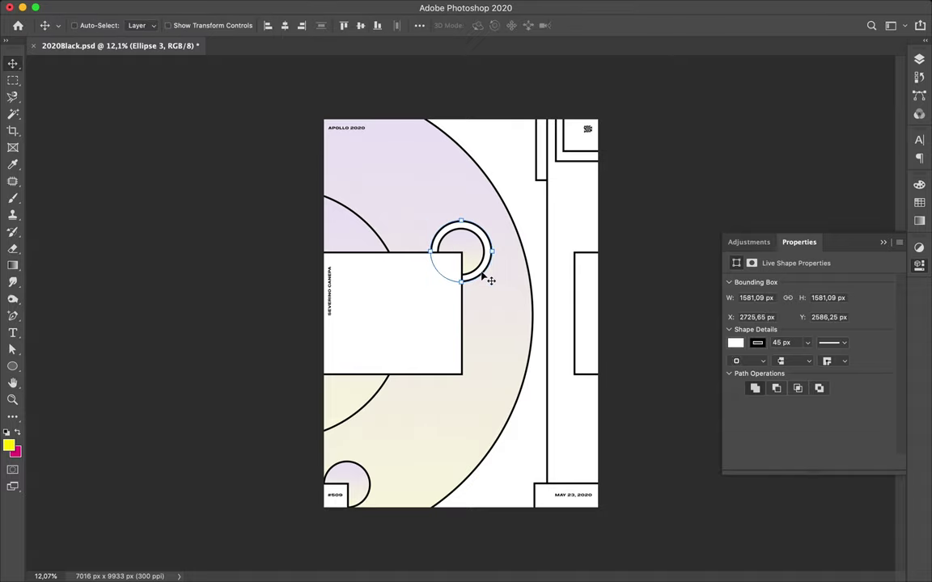
pyautogui.moveTo(485, 238); pyautogui.dragTo(486, 239)
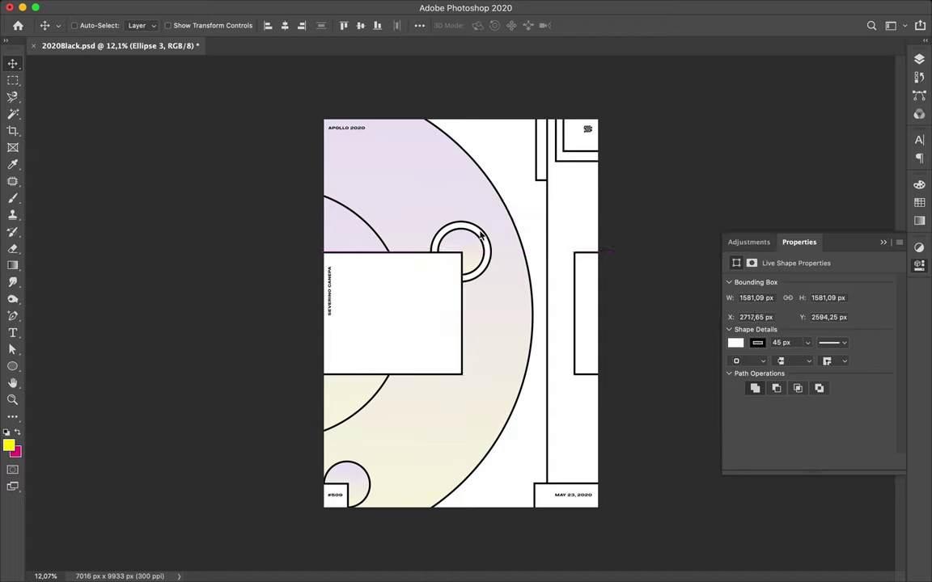
# Place the circle on the big arc and move Ellipse 3 copy just above Layer 0.
pyautogui.scroll(-1, 639, 224)
pyautogui.moveTo(481, 262)
pyautogui.mouseDown()
pyautogui.moveTo(495, 175)
pyautogui.moveTo(527, 467)
pyautogui.mouseUp()
pyautogui.press('F7')
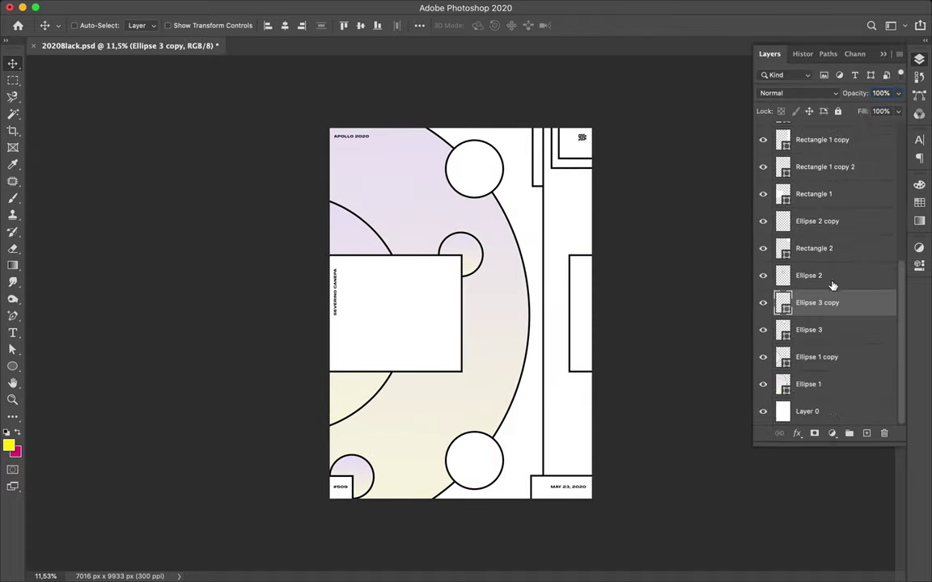
pyautogui.moveTo(889, 299); pyautogui.dragTo(834, 390)
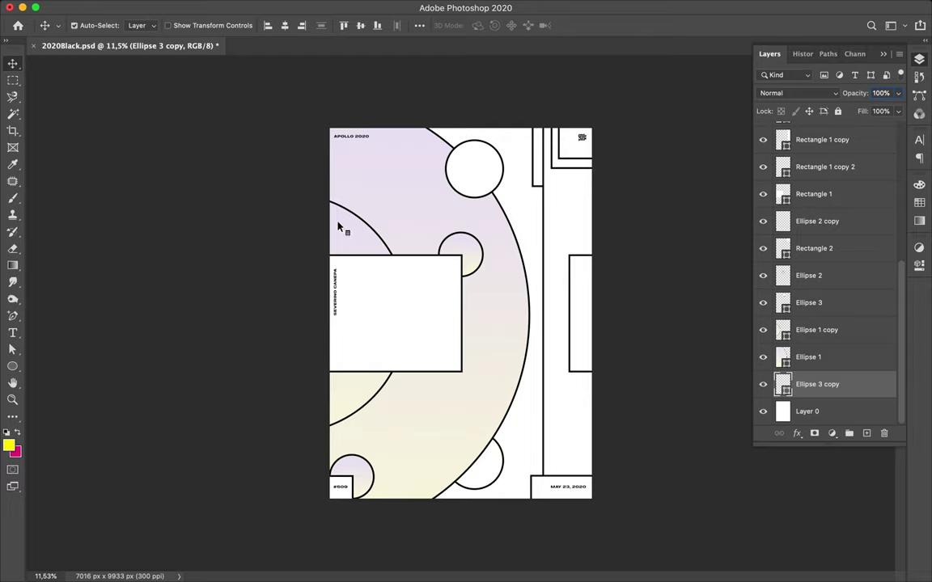
# Draw a rectangle at the poster's upper-left edge and bring up its fill settings.
pyautogui.click(12, 367)
pyautogui.click(49, 327)
pyautogui.moveTo(305, 168); pyautogui.dragTo(406, 228)
pyautogui.press('a')
pyautogui.click(192, 26)
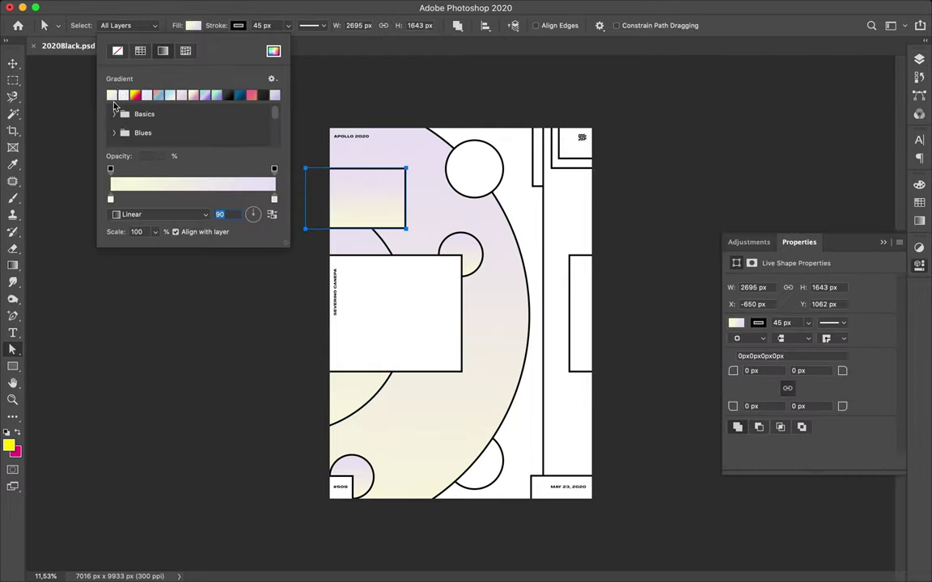
# Copy the gradient rectangle lower down the left edge.
pyautogui.press('Escape')
pyautogui.press('v')
pyautogui.press('F7')
pyautogui.keyDown('alt'); pyautogui.moveTo(392, 210); pyautogui.dragTo(396, 425); pyautogui.keyUp('alt')
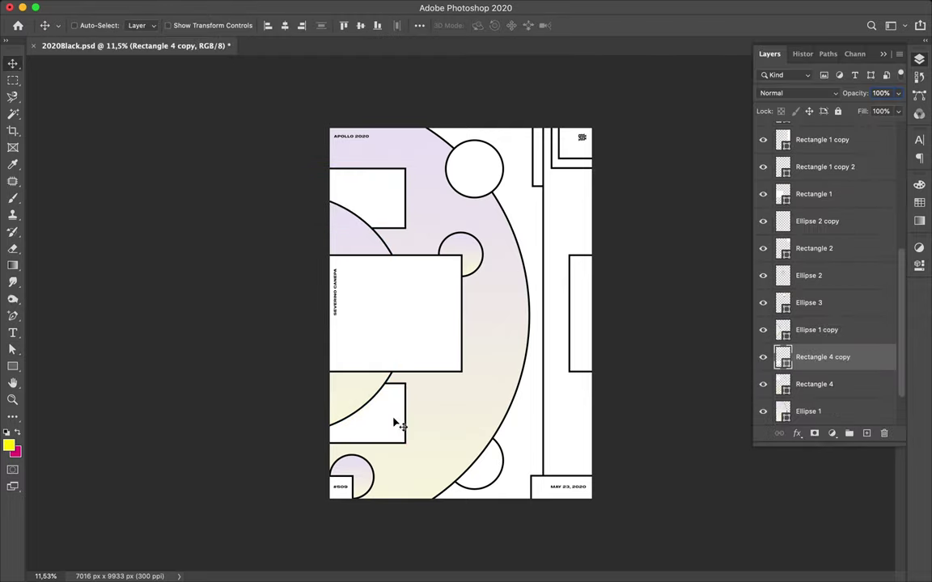
# Duplicate the big gradient circle onto the right edge, above Rectangle 1 copy.
pyautogui.keyDown('alt'); pyautogui.moveTo(573, 378); pyautogui.dragTo(459, 244); pyautogui.keyUp('alt')
pyautogui.hotkey('ctrl', 't')
pyautogui.moveTo(484, 378)
pyautogui.mouseDown()
pyautogui.moveTo(584, 365)
pyautogui.moveTo(593, 314)
pyautogui.mouseUp()
pyautogui.press('Return')
pyautogui.moveTo(819, 330); pyautogui.dragTo(819, 161)
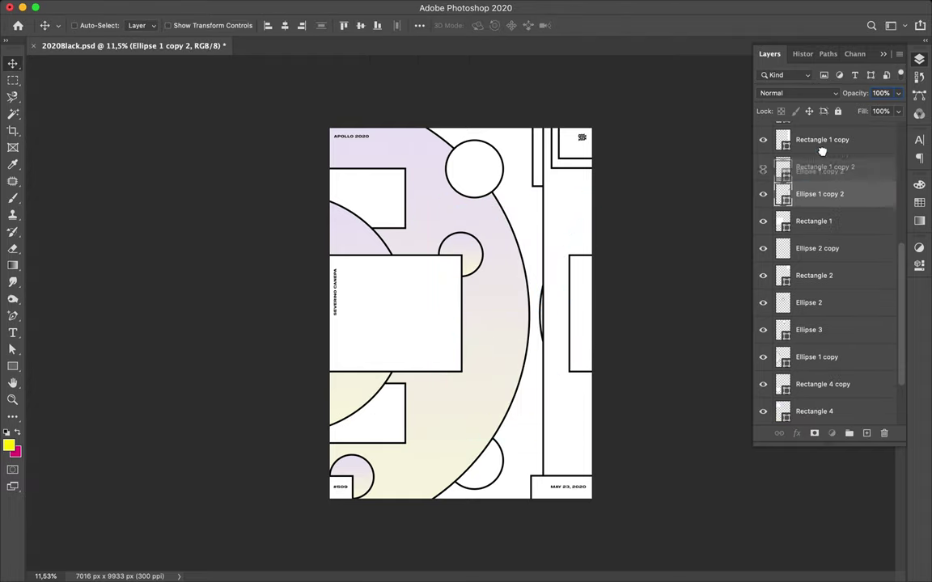
pyautogui.moveTo(620, 269); pyautogui.dragTo(527, 306)
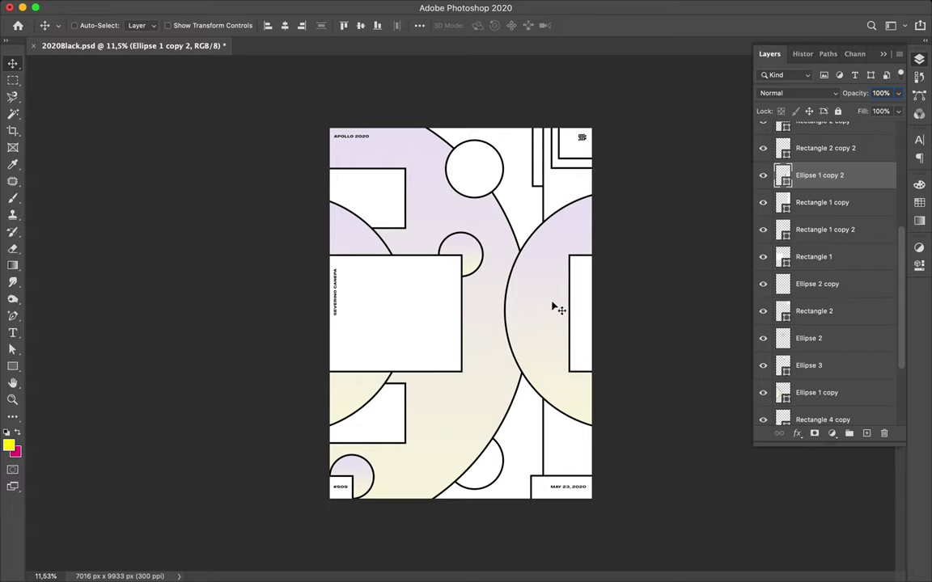
pyautogui.keyDown('super'); pyautogui.click(364, 170); pyautogui.keyUp('super')
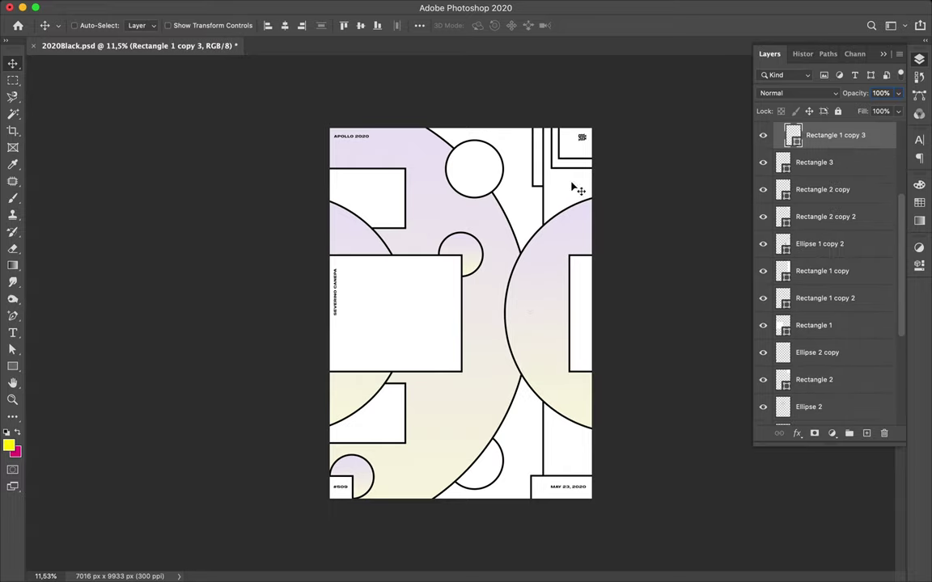
# Copy the tall rectangle to the right edge, shortened and narrowed, and shift the top-right rectangles right.
pyautogui.keyDown('ctrl'); pyautogui.click(571, 187); pyautogui.keyUp('ctrl')
pyautogui.moveTo(566, 192); pyautogui.dragTo(587, 190)
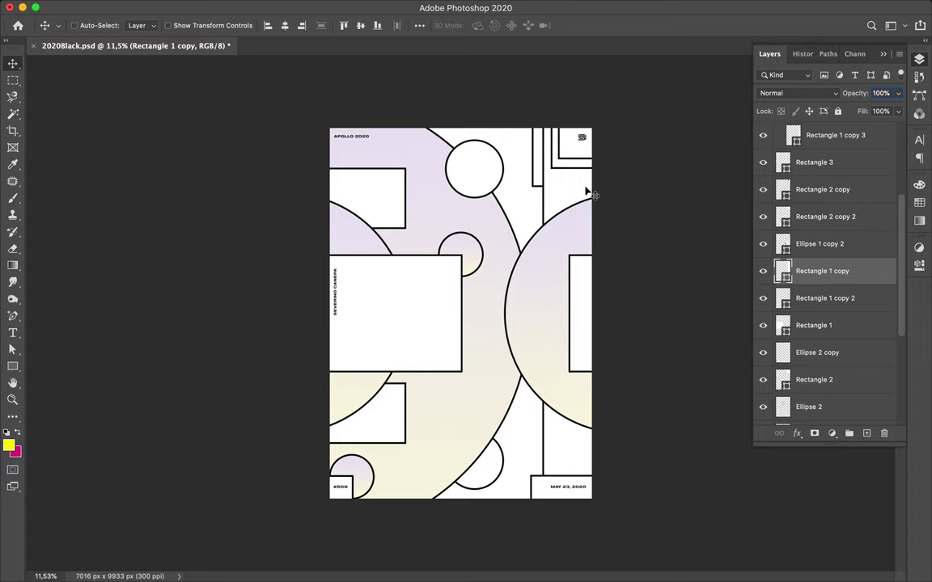
pyautogui.moveTo(590, 193); pyautogui.dragTo(627, 179)
pyautogui.hotkey('ctrl', 't')
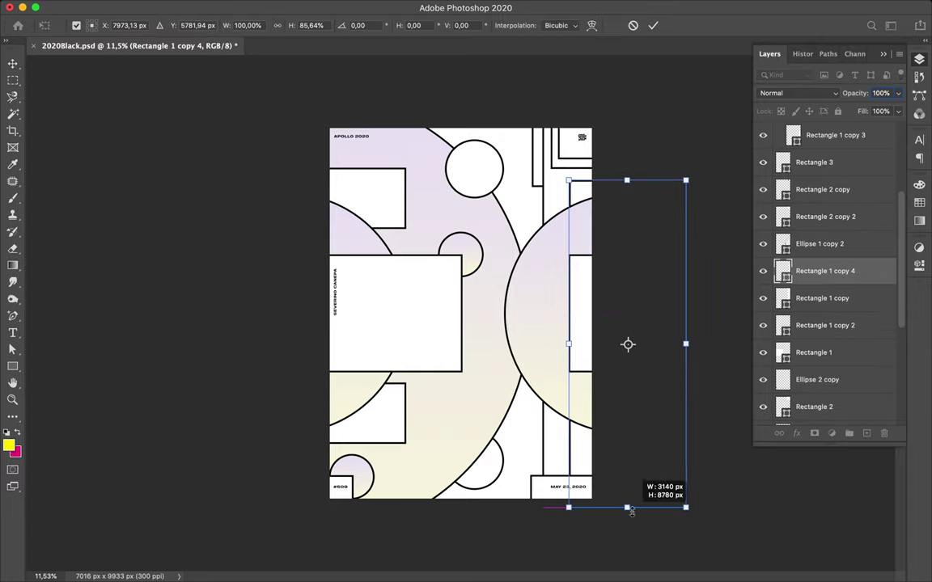
pyautogui.moveTo(627, 507); pyautogui.dragTo(627, 460)
pyautogui.moveTo(686, 341); pyautogui.dragTo(600, 320)
pyautogui.press('Return')
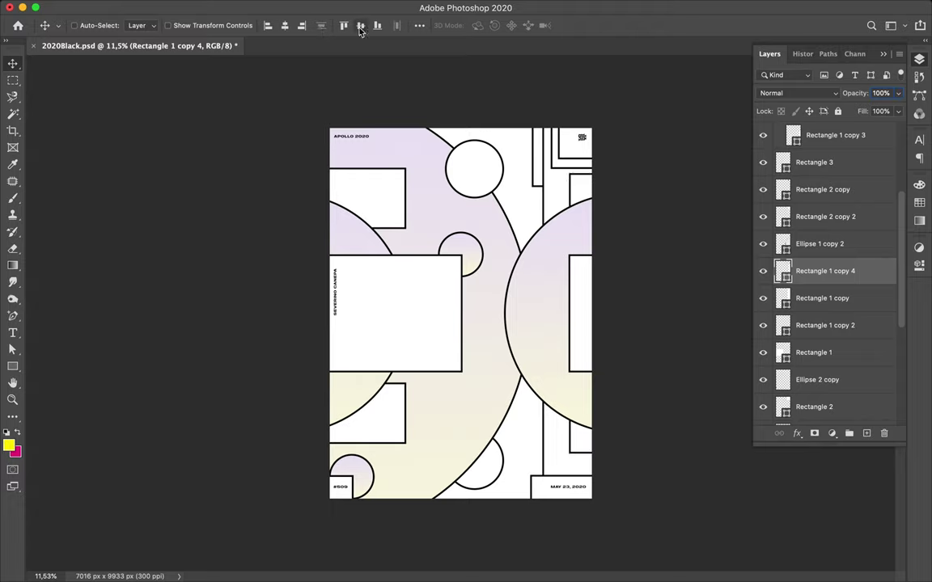
pyautogui.moveTo(578, 157); pyautogui.dragTo(591, 154)
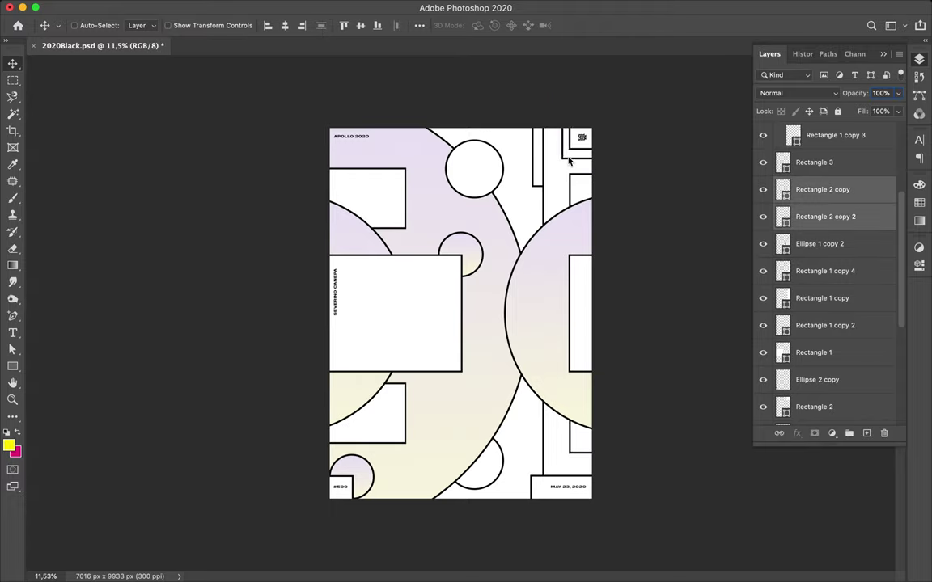
# Duplicate the date box and place the copy beside it, lower in the layer stack.
pyautogui.keyDown('ctrl'); pyautogui.click(545, 483); pyautogui.keyUp('ctrl')
pyautogui.moveTo(545, 483); pyautogui.dragTo(539, 476)
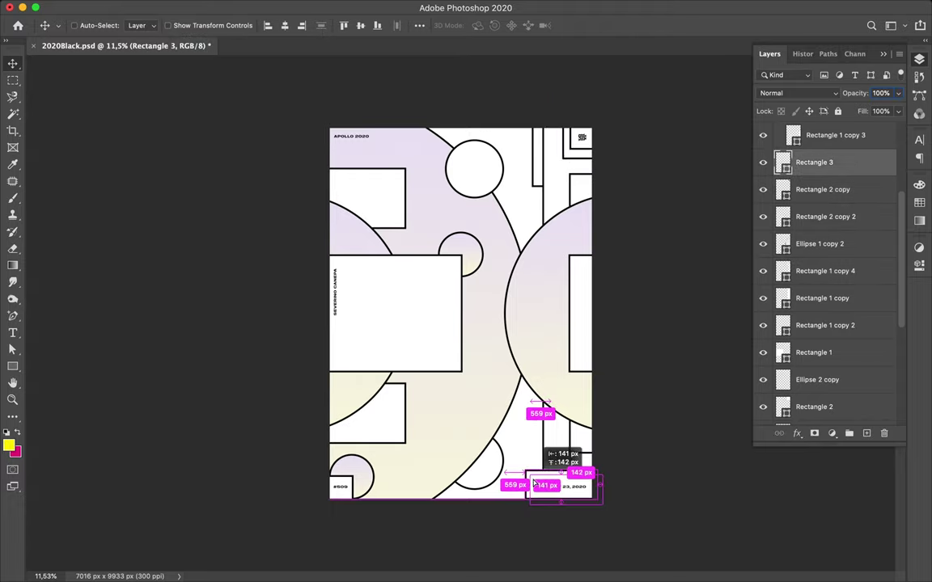
pyautogui.moveTo(826, 175); pyautogui.dragTo(822, 374)
pyautogui.hotkey('ctrl', 't')
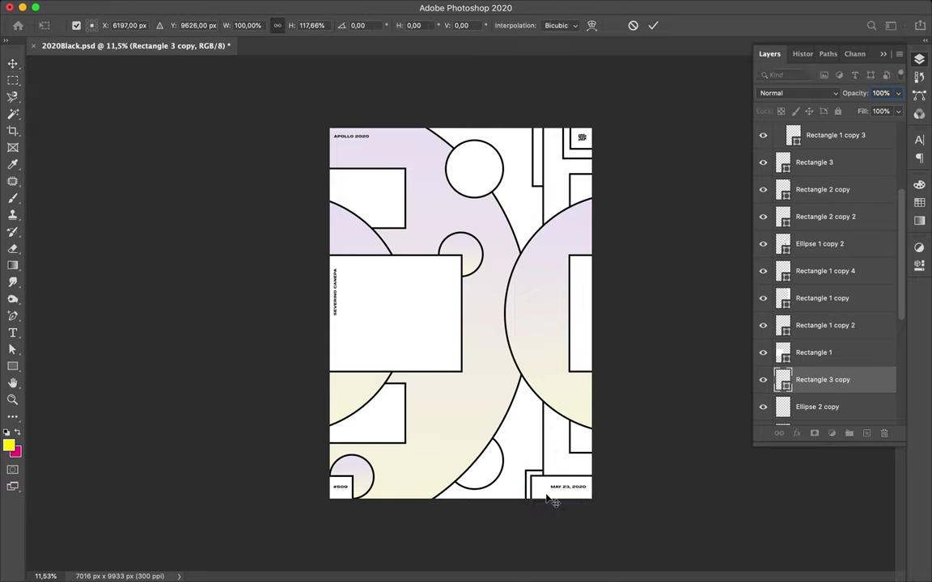
pyautogui.press('Return')
pyautogui.keyDown('alt'); pyautogui.scroll(3, 554, 497); pyautogui.keyUp('alt')
pyautogui.moveTo(490, 403); pyautogui.dragTo(494, 432)
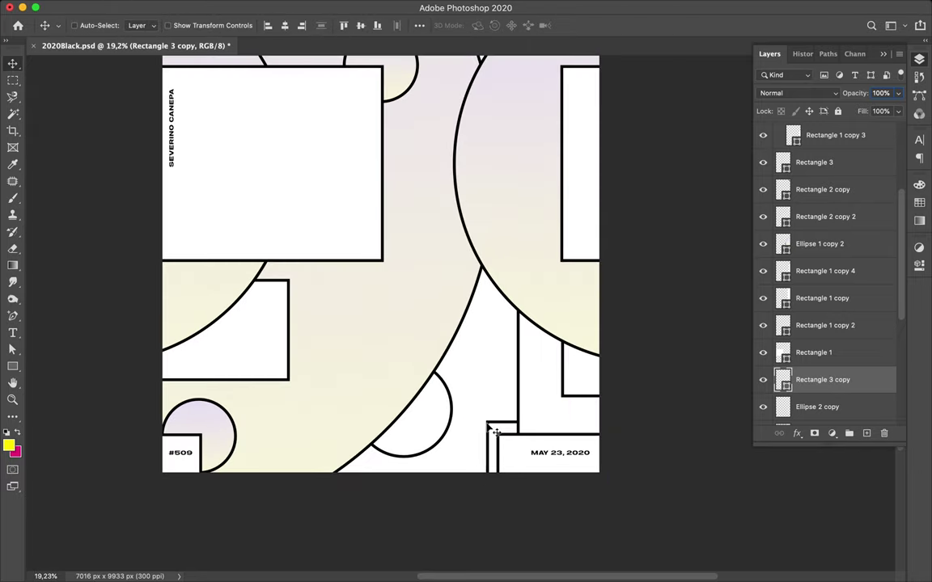
pyautogui.scroll(-1, 453, 481)
pyautogui.scroll(-1, 437, 475)
pyautogui.scroll(-1, 441, 405)
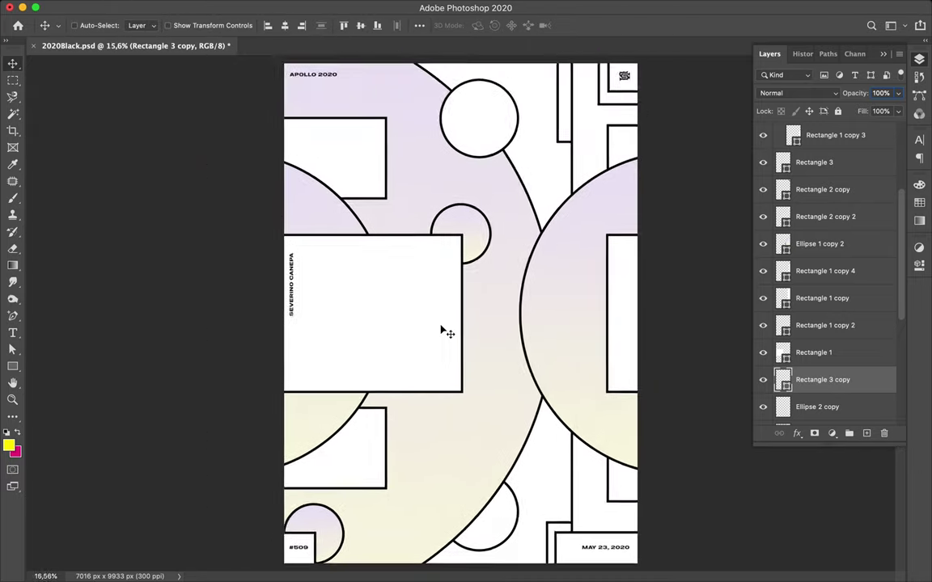
pyautogui.scroll(-1, 405, 404)
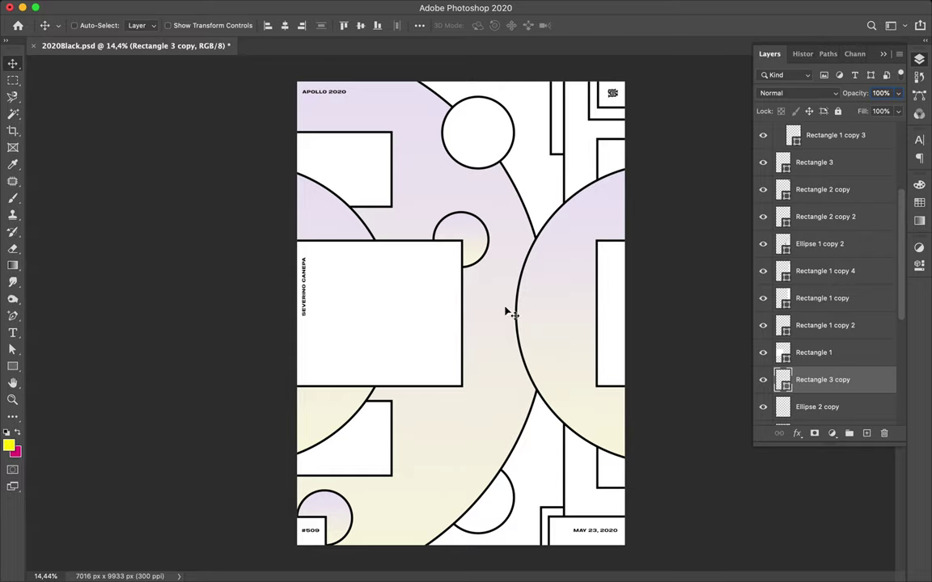
# Copy the large central rectangle into a frame around the vertical side text.
pyautogui.keyDown('ctrl'); pyautogui.click(455, 316); pyautogui.keyUp('ctrl')
pyautogui.moveTo(456, 316)
pyautogui.mouseDown()
pyautogui.moveTo(401, 324)
pyautogui.moveTo(305, 308)
pyautogui.mouseUp()
pyautogui.hotkey('ctrl', 't')
pyautogui.press('Return')
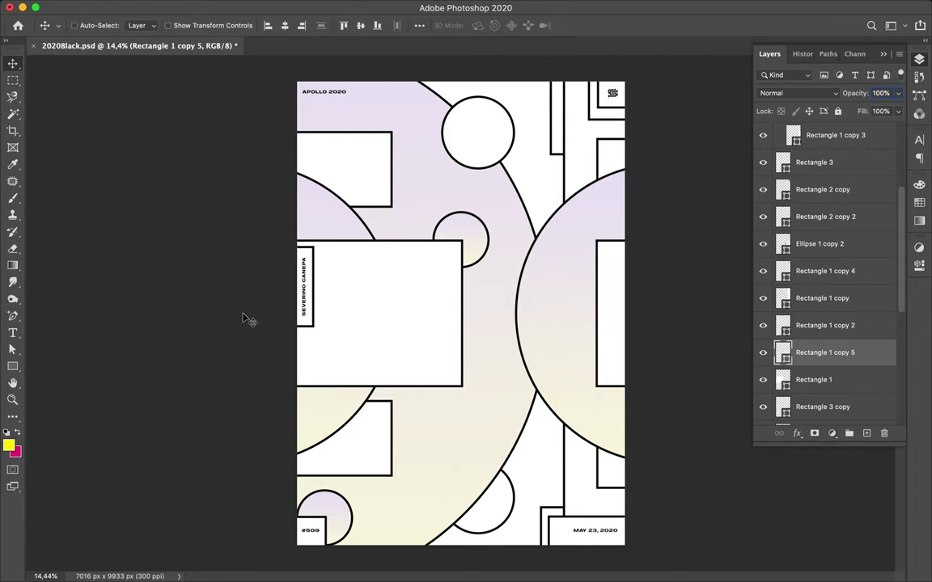
pyautogui.scroll(-1, 247, 320)
# Copy the side-text frame and rotate it 90° around APOLLO 2020.
pyautogui.hotkey('ctrl', 't')
pyautogui.press('Return')
pyautogui.moveTo(320, 288); pyautogui.dragTo(345, 119)
pyautogui.hotkey('ctrl', 't')
pyautogui.moveTo(323, 77)
pyautogui.mouseDown()
pyautogui.moveTo(304, 139)
pyautogui.moveTo(362, 114)
pyautogui.moveTo(581, 124)
pyautogui.mouseUp()
pyautogui.press('Return')
# Move Rectangle 5 below Rectangle 2 and narrow the top rectangle from its left edge.
pyautogui.press('u')
pyautogui.press('v')
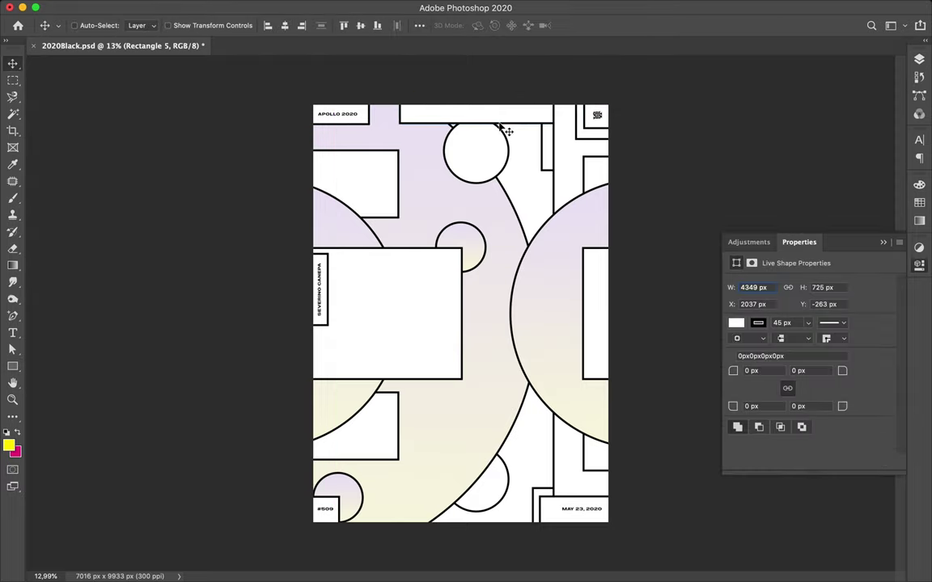
pyautogui.click(918, 59)
pyautogui.moveTo(816, 256); pyautogui.dragTo(825, 378)
pyautogui.hotkey('ctrl', 't')
pyautogui.press('Escape')
pyautogui.hotkey('ctrl', 't')
pyautogui.moveTo(397, 118); pyautogui.dragTo(522, 102)
pyautogui.press('Return')
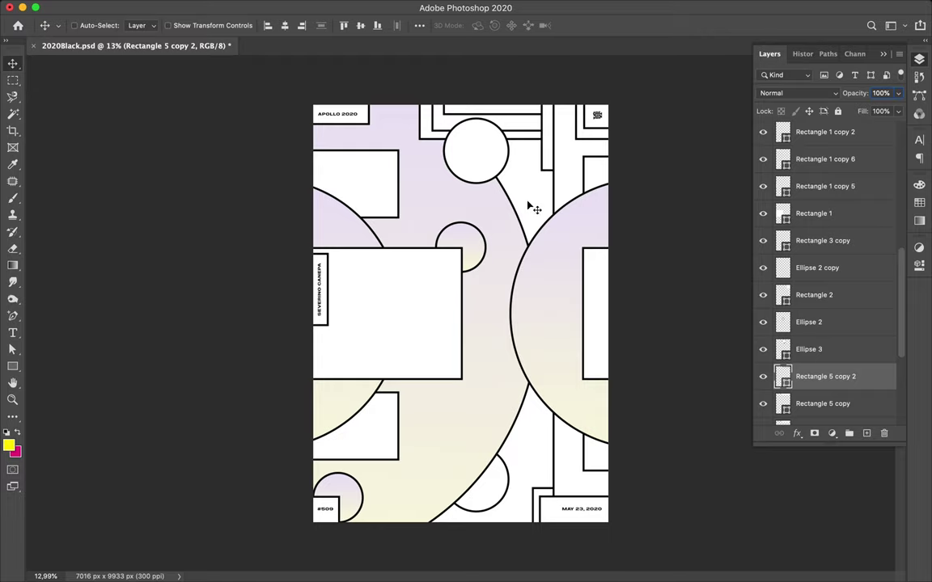
# Add small circle copies below the central rectangle and on the right tall rectangle, raising their layers.
pyautogui.moveTo(460, 242); pyautogui.dragTo(460, 378)
pyautogui.moveTo(841, 322); pyautogui.dragTo(841, 186)
pyautogui.moveTo(473, 398); pyautogui.dragTo(607, 332)
pyautogui.moveTo(841, 186); pyautogui.dragTo(836, 146)
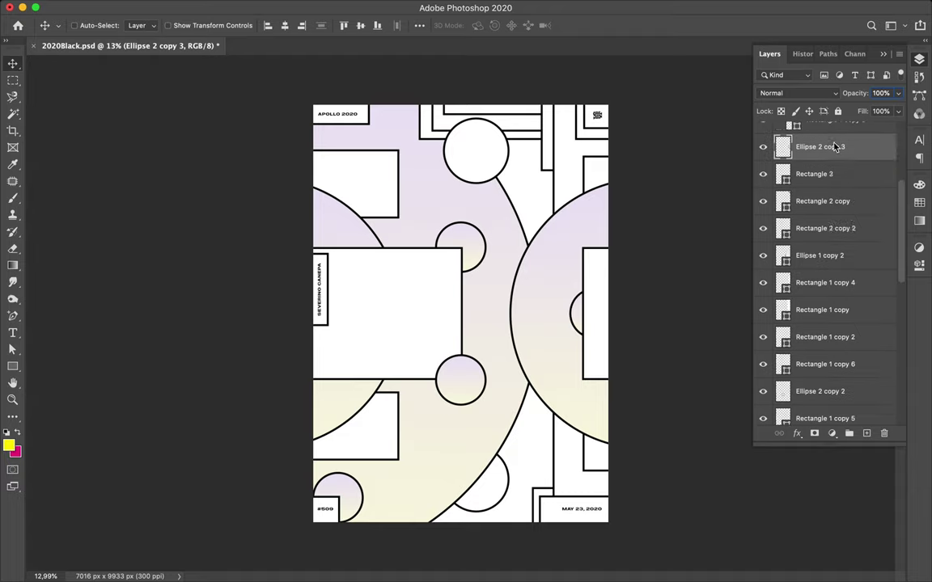
pyautogui.moveTo(836, 147); pyautogui.dragTo(817, 139)
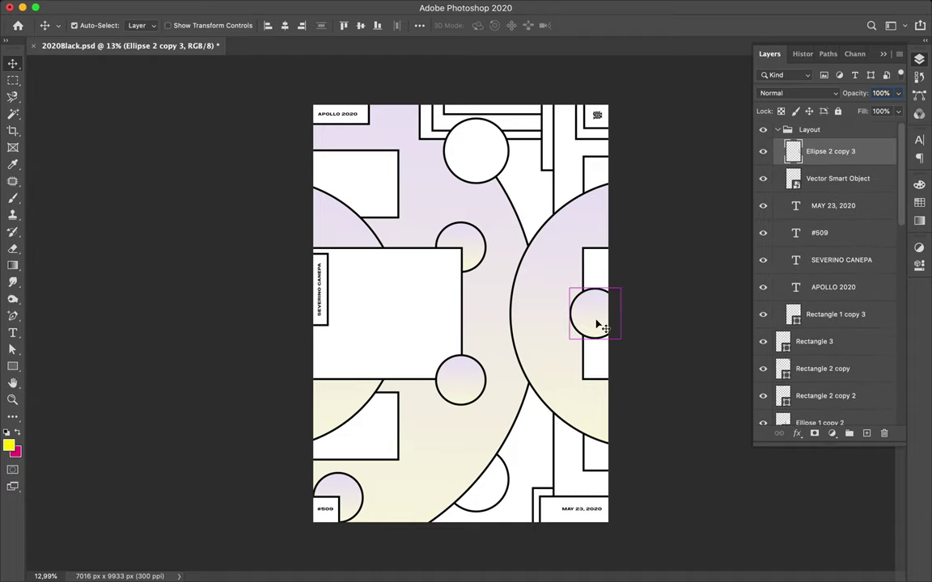
pyautogui.moveTo(597, 325); pyautogui.dragTo(616, 325)
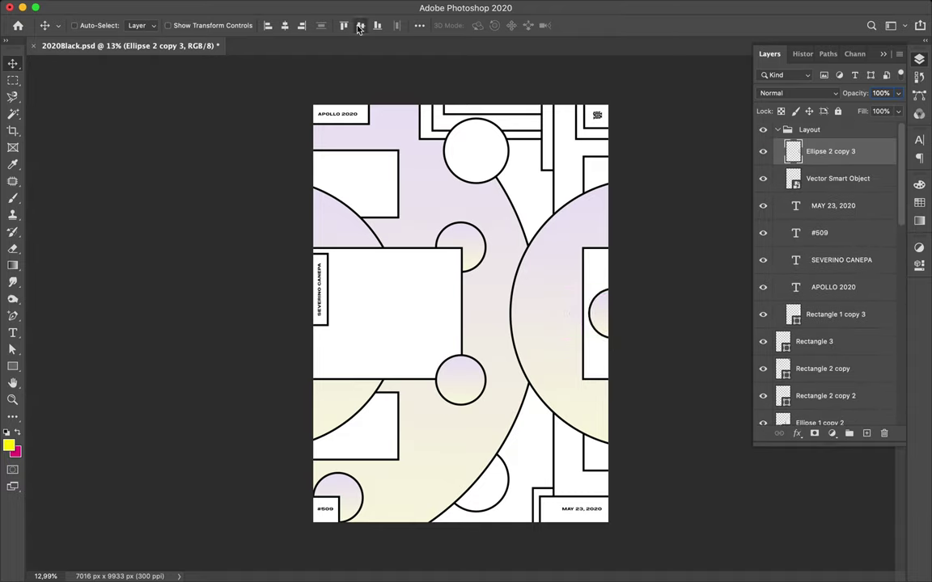
pyautogui.click(377, 308)
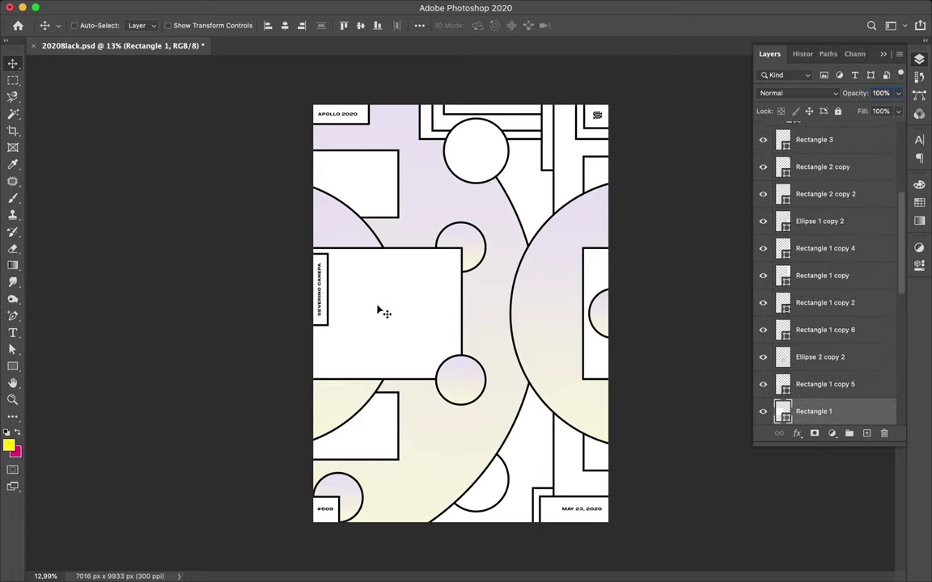
# Move the big circle down to the poster's left edge and enlarge it into a half-circle.
pyautogui.press('u')
pyautogui.moveTo(269, 271)
pyautogui.mouseDown()
pyautogui.moveTo(333, 334)
pyautogui.moveTo(405, 374)
pyautogui.mouseUp()
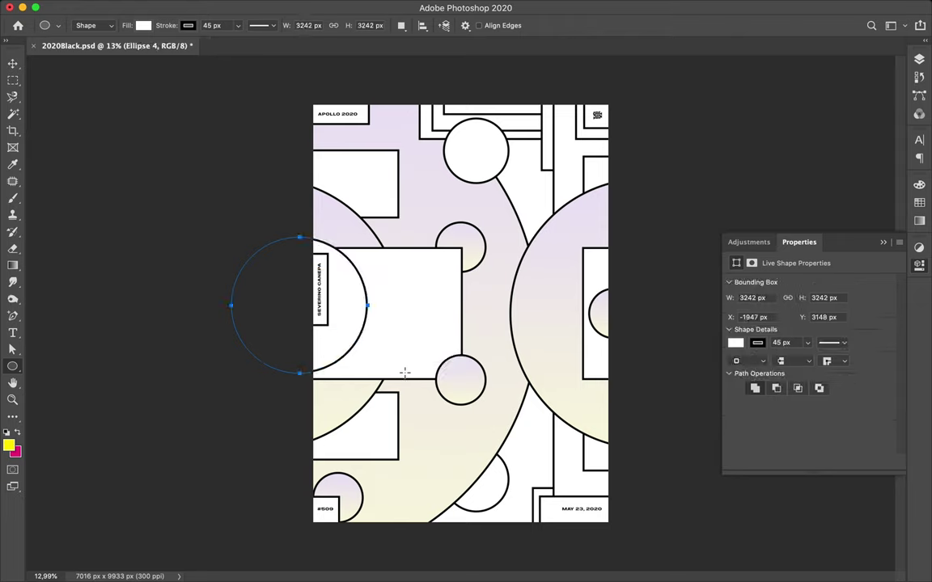
pyautogui.press('v')
pyautogui.moveTo(809, 411); pyautogui.dragTo(832, 364)
pyautogui.moveTo(323, 279); pyautogui.dragTo(332, 294)
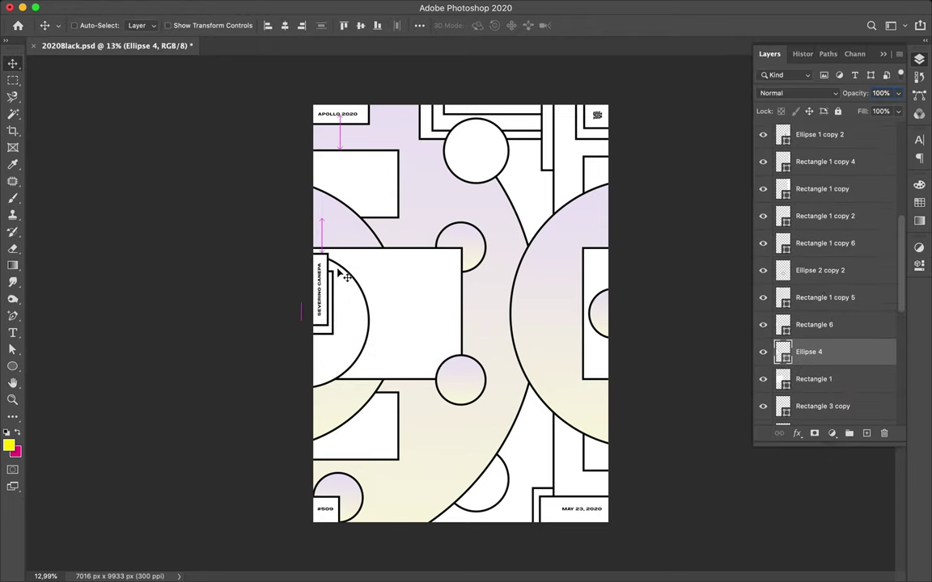
pyautogui.hotkey('ctrl', 't')
pyautogui.moveTo(299, 254); pyautogui.dragTo(299, 235)
pyautogui.press('Return')
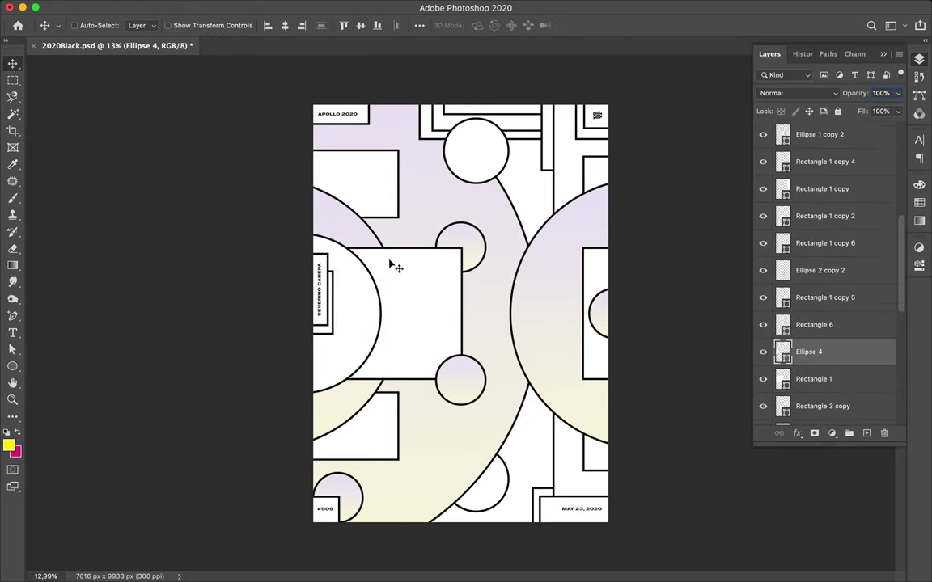
# Reposition the small right-hand circle, deleting its extra copies and reverting the layer-order change.
pyautogui.moveTo(602, 317); pyautogui.dragTo(592, 314)
pyautogui.moveTo(833, 135)
pyautogui.mouseDown()
pyautogui.moveTo(841, 166)
pyautogui.moveTo(837, 305)
pyautogui.mouseUp()
pyautogui.hotkey('ctrl', ']')
pyautogui.moveTo(602, 315); pyautogui.dragTo(584, 317)
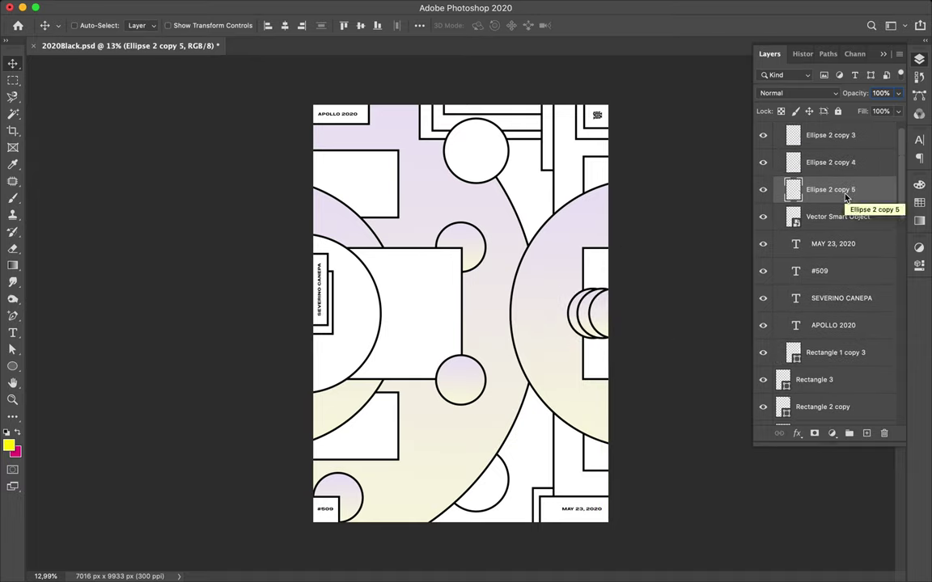
pyautogui.press('BackSpace')
pyautogui.press('BackSpace')
pyautogui.click(478, 265)
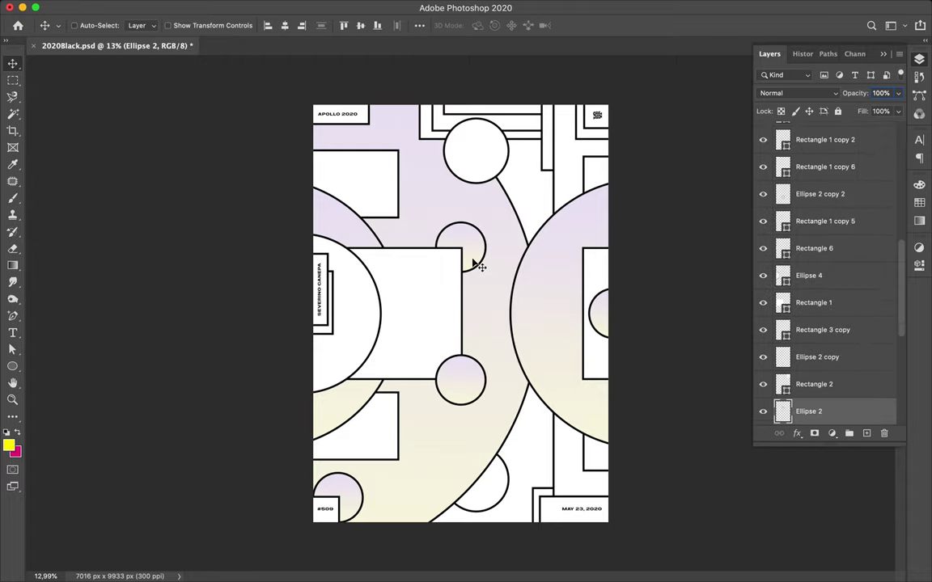
pyautogui.press('u')
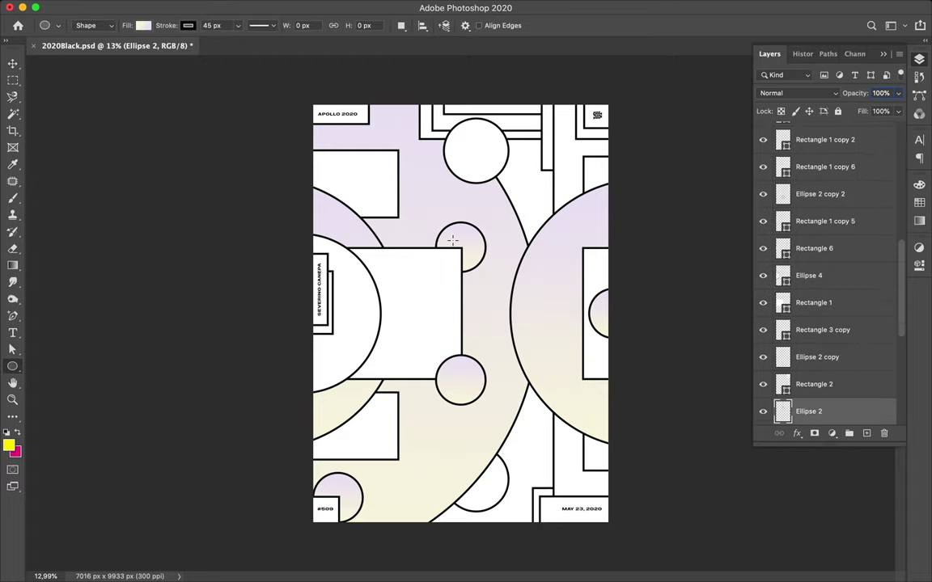
pyautogui.press('v')
# Enlarge a copy of the central rectangle slightly and place it behind as an offset outline.
pyautogui.moveTo(841, 302); pyautogui.dragTo(863, 396)
pyautogui.hotkey('ctrl', 't')
pyautogui.moveTo(461, 313); pyautogui.dragTo(477, 316)
pyautogui.press('Return')
pyautogui.moveTo(825, 411)
pyautogui.mouseDown()
pyautogui.moveTo(826, 274)
pyautogui.moveTo(809, 358)
pyautogui.mouseUp()
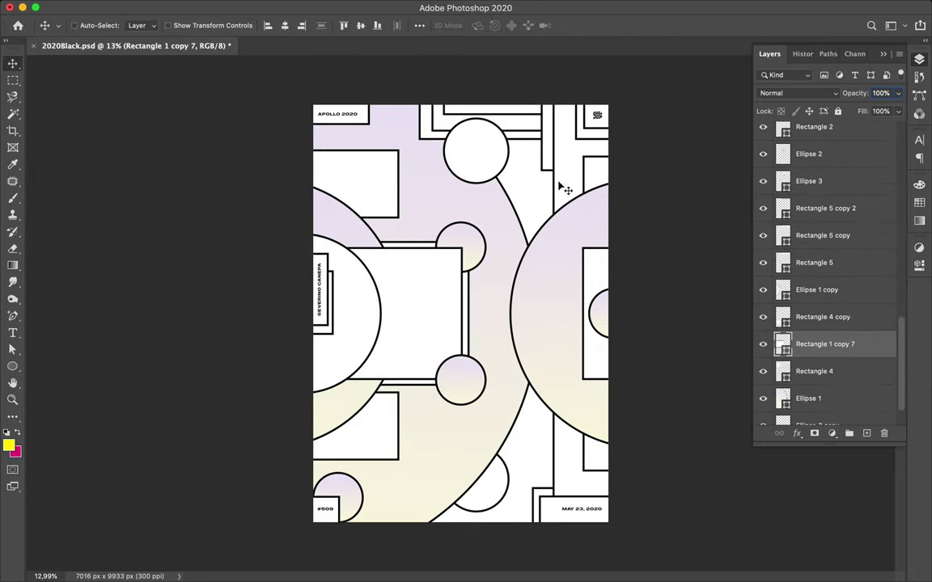
# Add a shortened copy inside the central rectangle, filled with the lilac-to-cream gradient.
pyautogui.keyDown('ctrl'); pyautogui.click(451, 291); pyautogui.keyUp('ctrl')
pyautogui.hotkey('ctrl', 'j')
pyautogui.hotkey('ctrl', 't')
pyautogui.moveTo(353, 264); pyautogui.dragTo(356, 303)
pyautogui.press('Return')
pyautogui.press('a')
pyautogui.click(192, 25)
pyautogui.click(163, 50)
pyautogui.click(123, 95)
pyautogui.press('v')
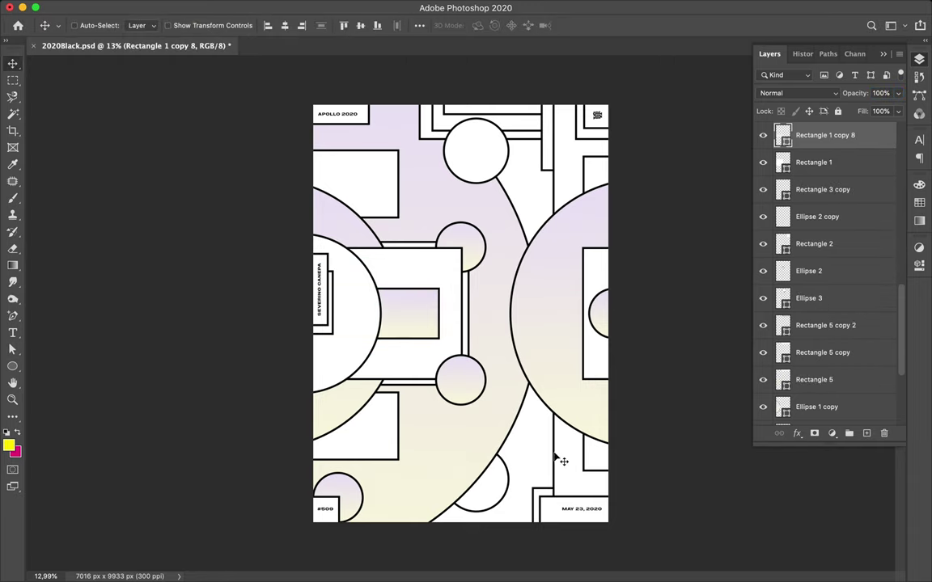
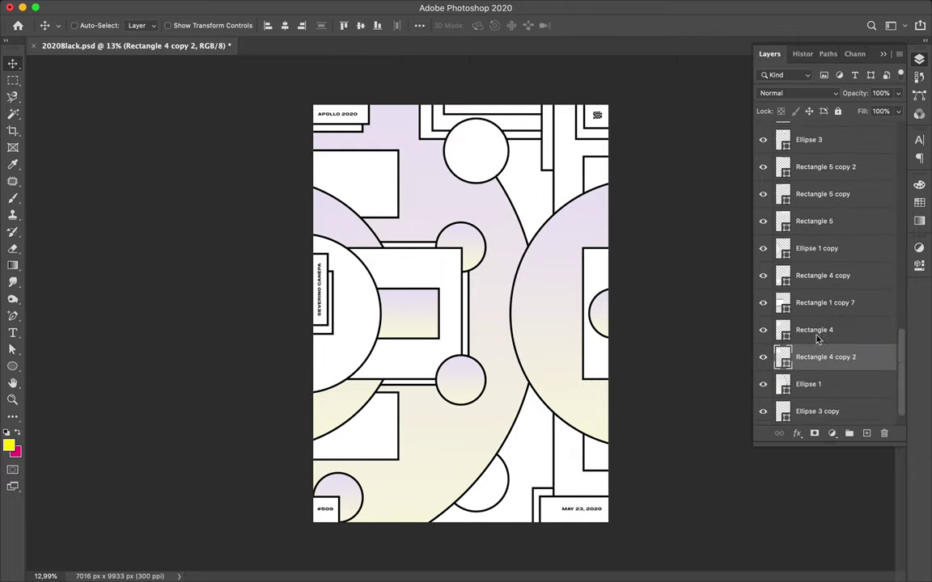
# Duplicate Rectangle 4 to an offset position and Alt-drag Ellipse 1 into Ellipse 1 copy 3.
pyautogui.moveTo(359, 182); pyautogui.dragTo(371, 192)
pyautogui.moveTo(392, 436)
pyautogui.mouseDown()
pyautogui.moveTo(362, 422)
pyautogui.moveTo(361, 438)
pyautogui.mouseUp()
pyautogui.click(482, 459)
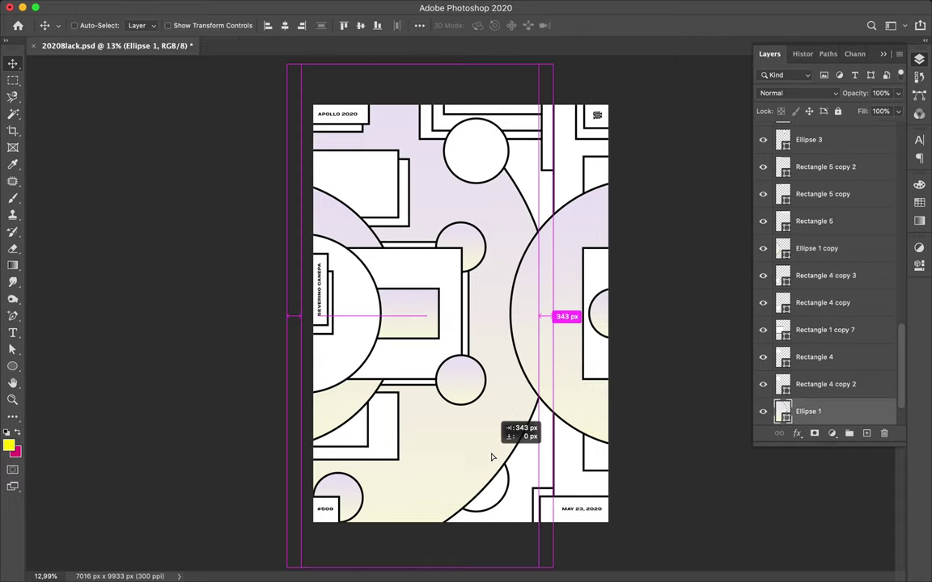
pyautogui.moveTo(482, 459); pyautogui.dragTo(495, 422)
pyautogui.scroll(-2, 807, 402)
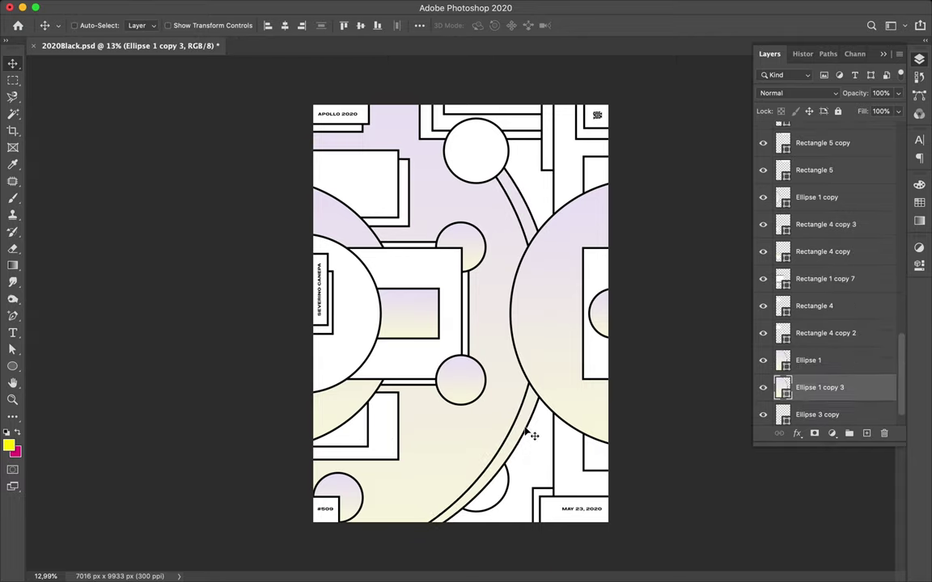
pyautogui.hotkey('ctrl', 't')
# Scale the ellipse copy to about 108% and shift it into a parallel arc.
pyautogui.moveTo(302, 312); pyautogui.dragTo(280, 316)
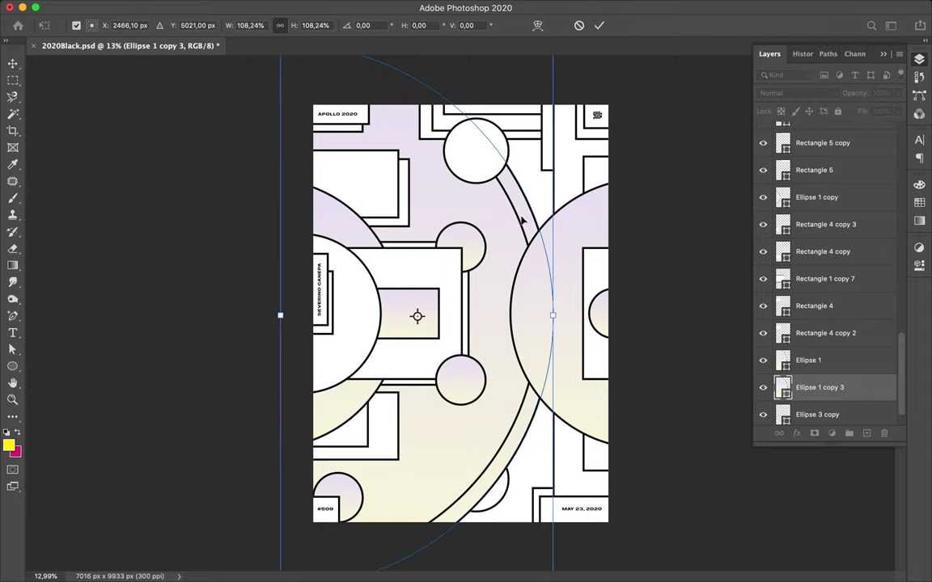
pyautogui.press('Return')
pyautogui.moveTo(520, 219); pyautogui.dragTo(524, 209)
# Move Ellipse 1 copy 3 below Ellipse 3 copy and save 2020Black.psd.
pyautogui.moveTo(819, 388); pyautogui.dragTo(841, 404)
pyautogui.moveTo(537, 360)
pyautogui.mouseDown()
pyautogui.moveTo(476, 389)
pyautogui.moveTo(399, 396)
pyautogui.mouseUp()
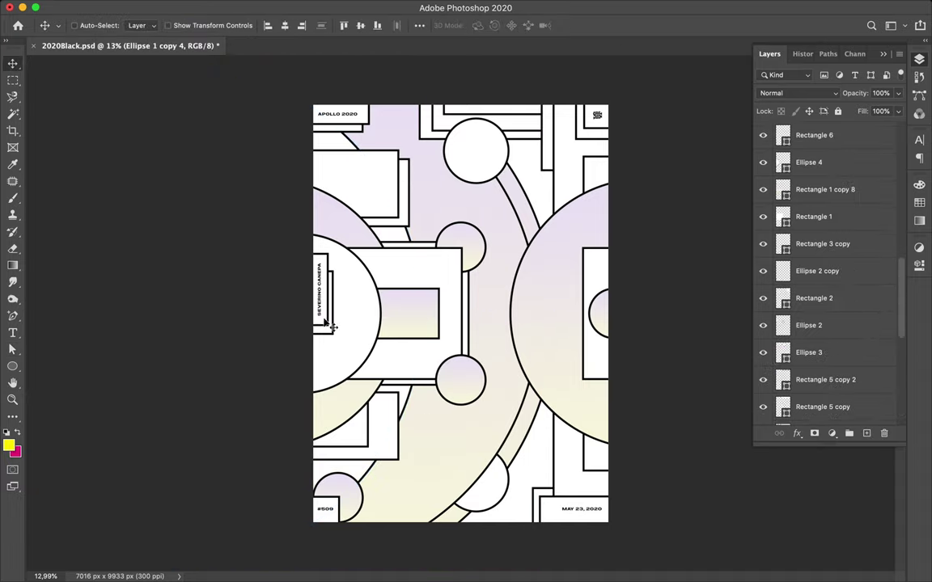
pyautogui.hotkey('ctrl', 's')
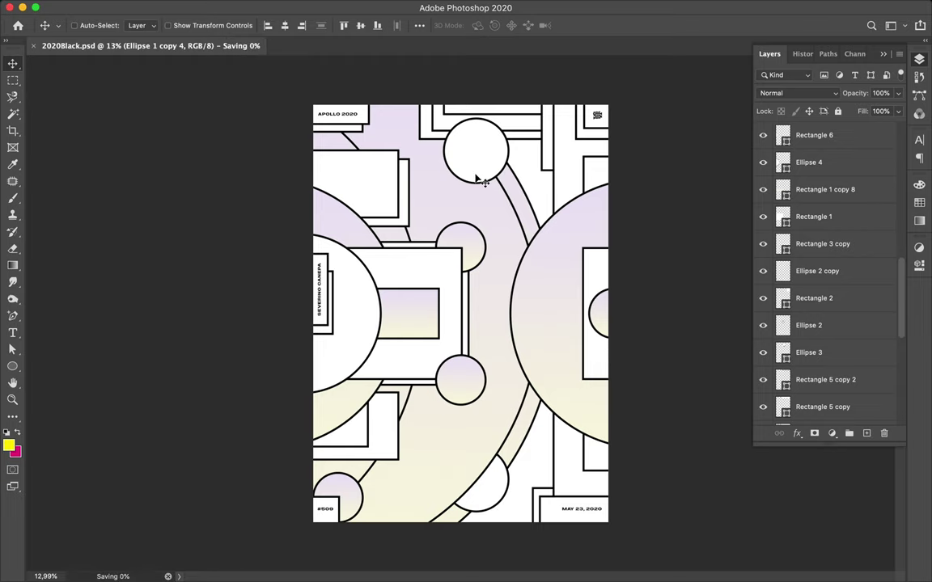